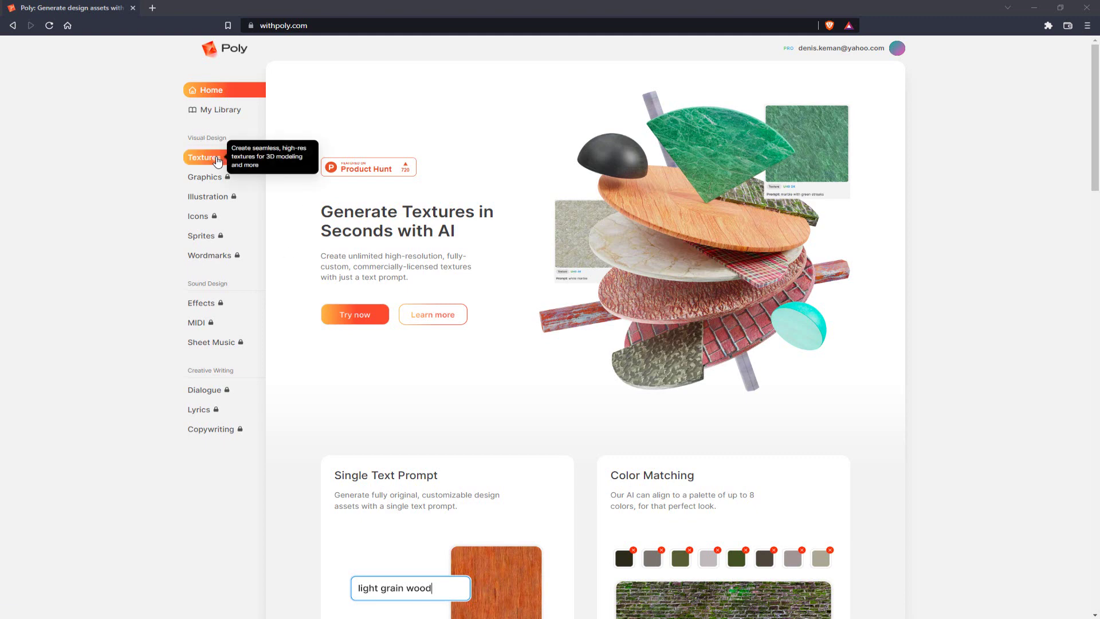
- Open the Textures generator and clear the existing "sunlit polished wood" prompt
click(218, 160)
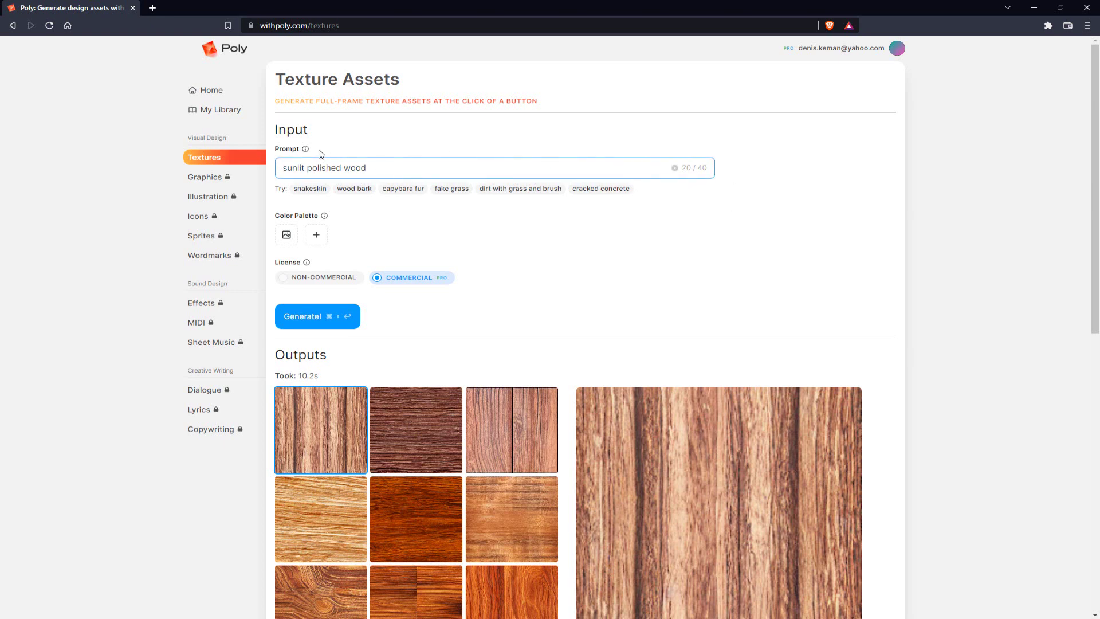
triple_click(410, 168)
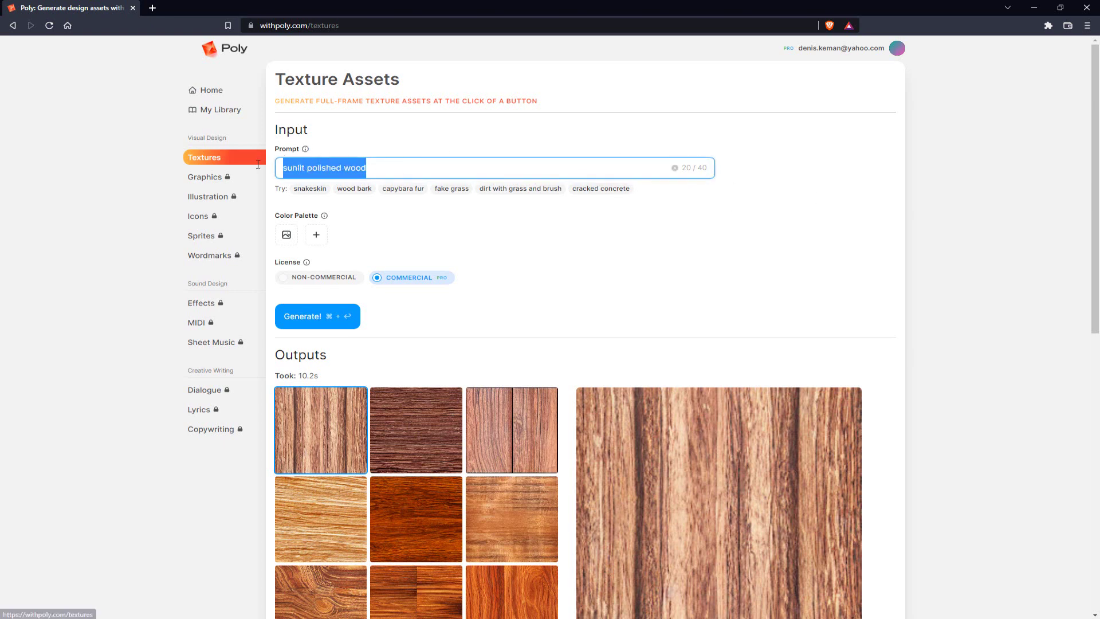
click(590, 230)
drag(467, 169, 369, 171)
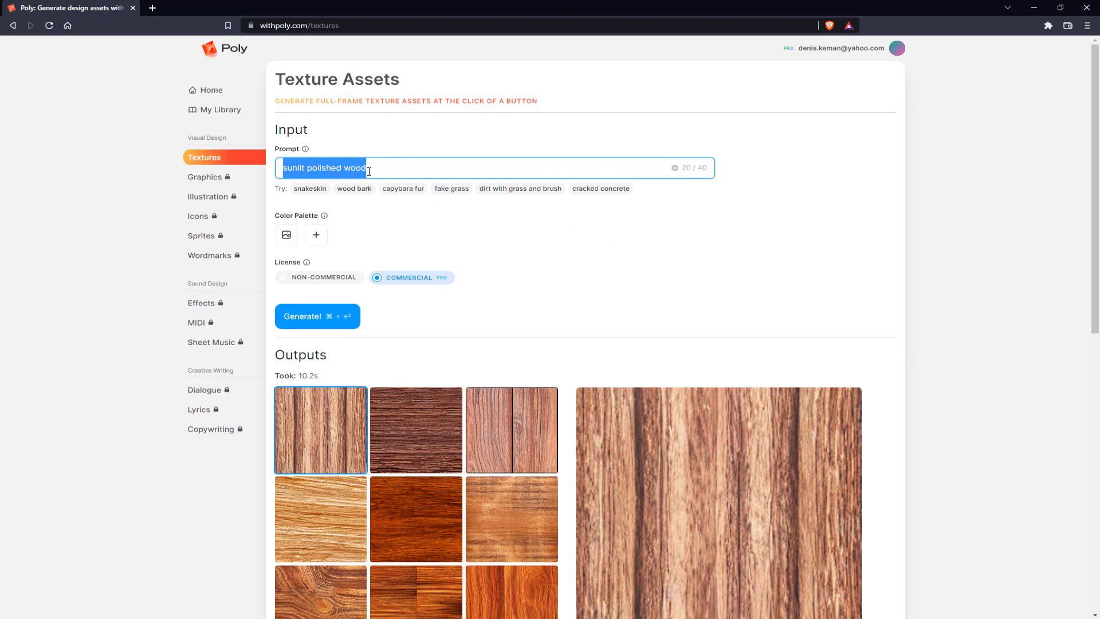
key(BackSpace)
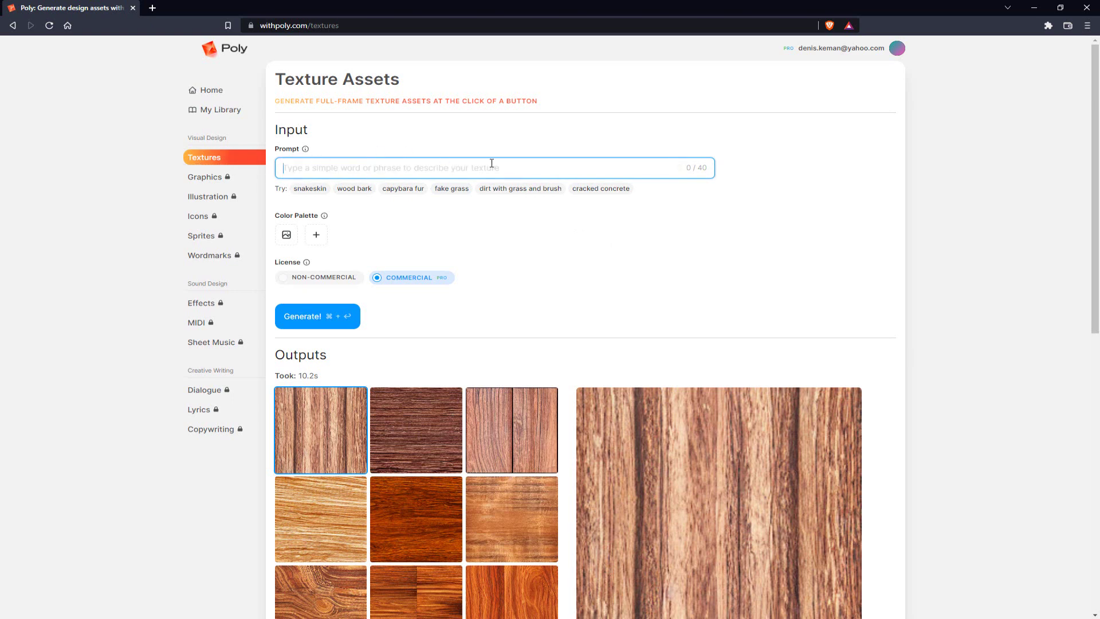
click(302, 320)
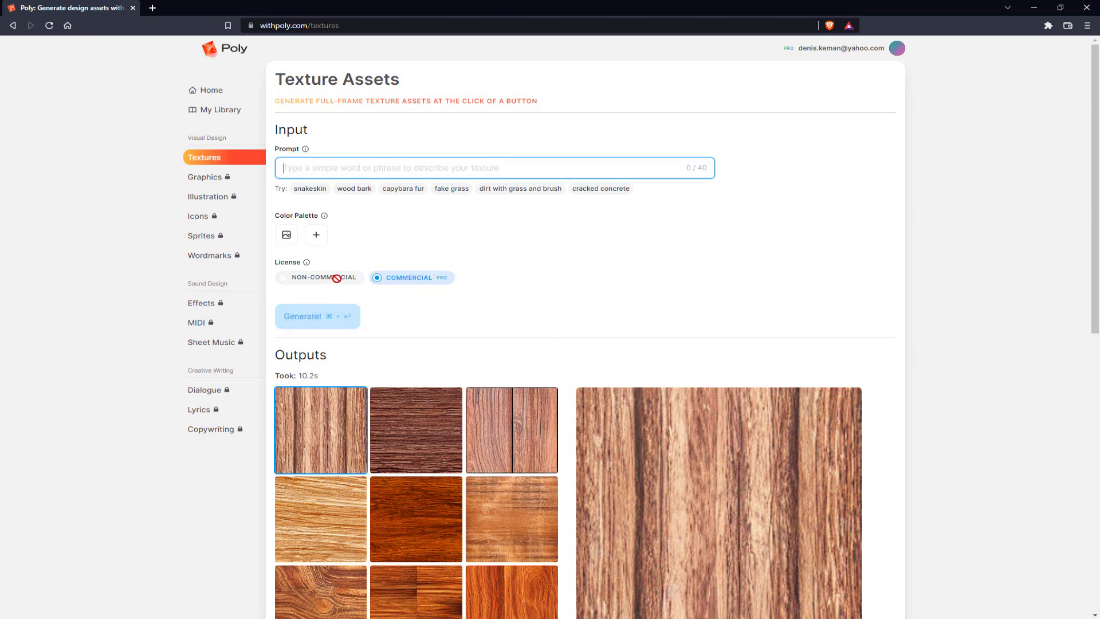
- Review the wood output swatches and the HD texture resolution options on the Texture Assets page
scroll(515, 293, down, 5)
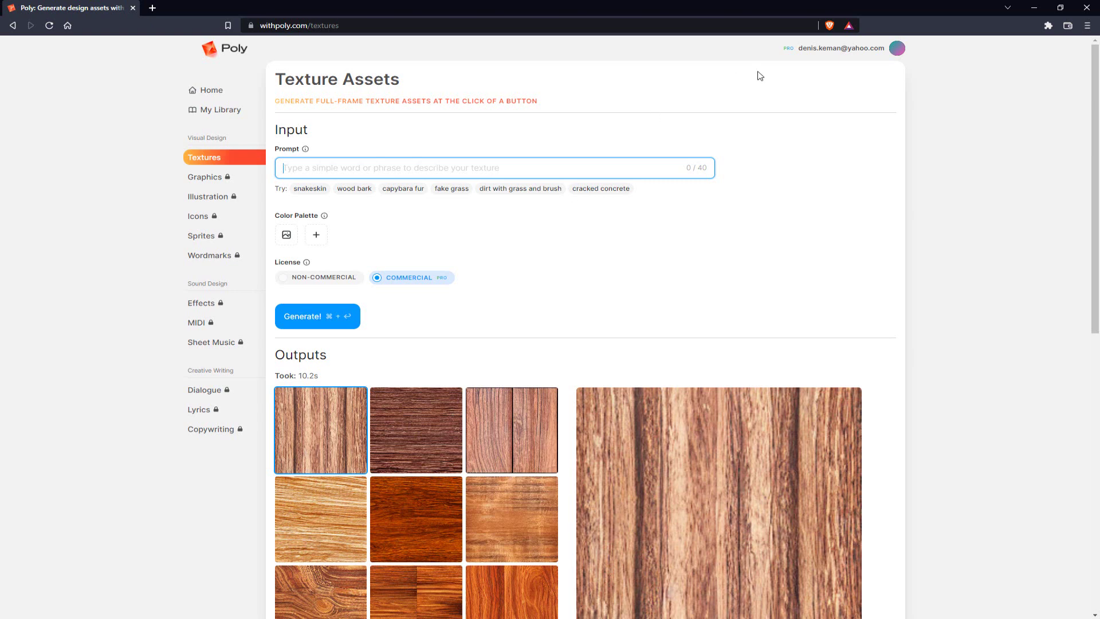
click(831, 51)
scroll(414, 405, down, 3)
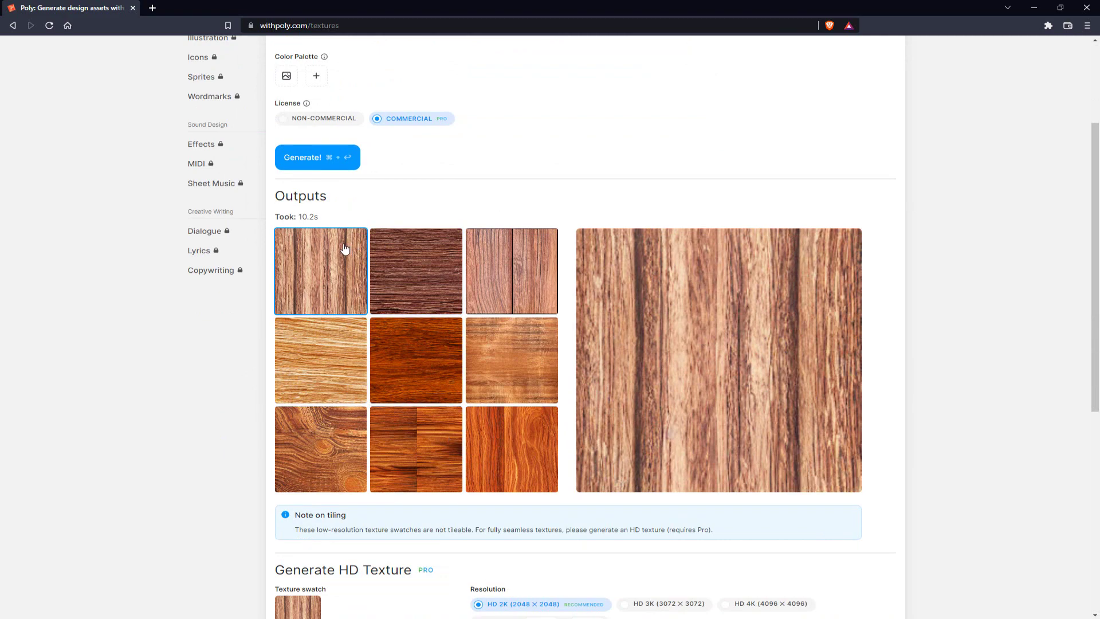
scroll(476, 251, down, 5)
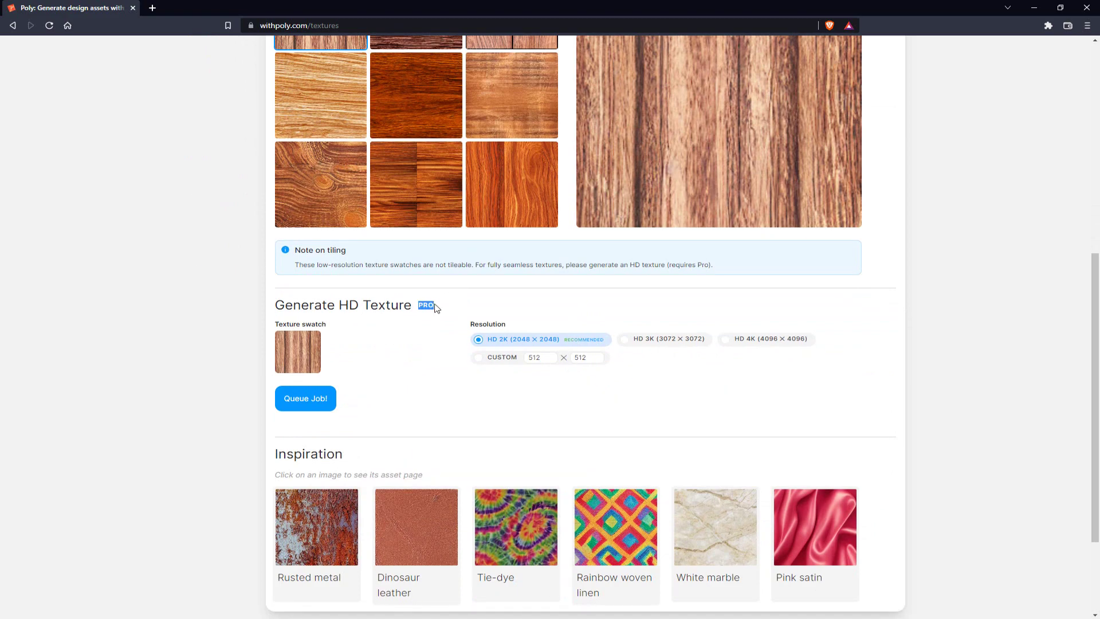
scroll(435, 338, up, 8)
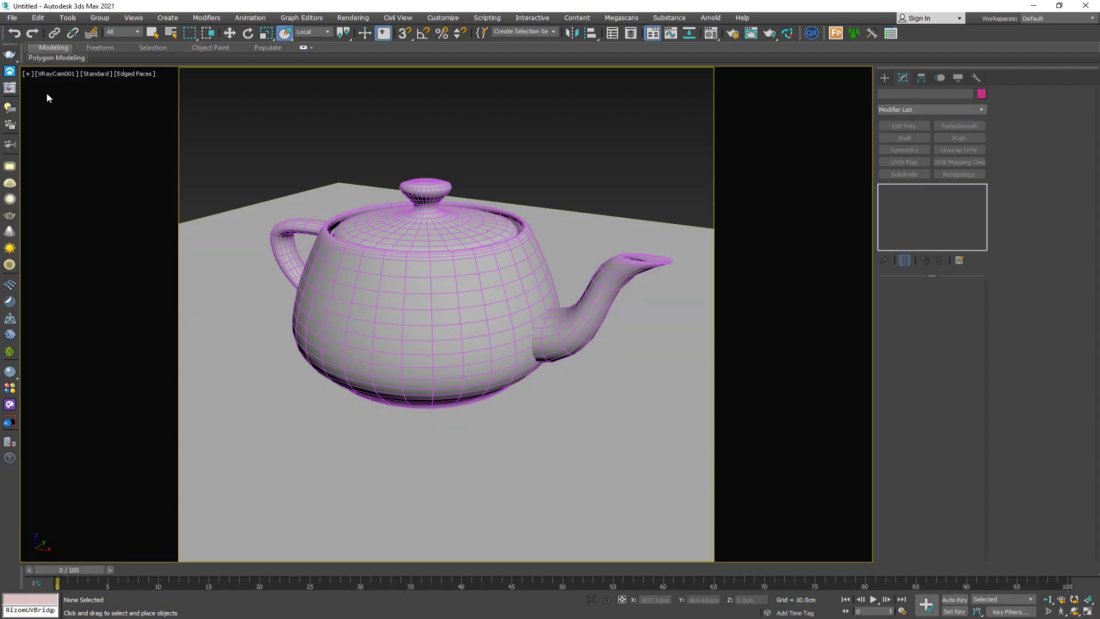
- In 3ds Max, show the V-Ray Frame Buffer and move it aside to uncover part of the teapot viewport
click(10, 89)
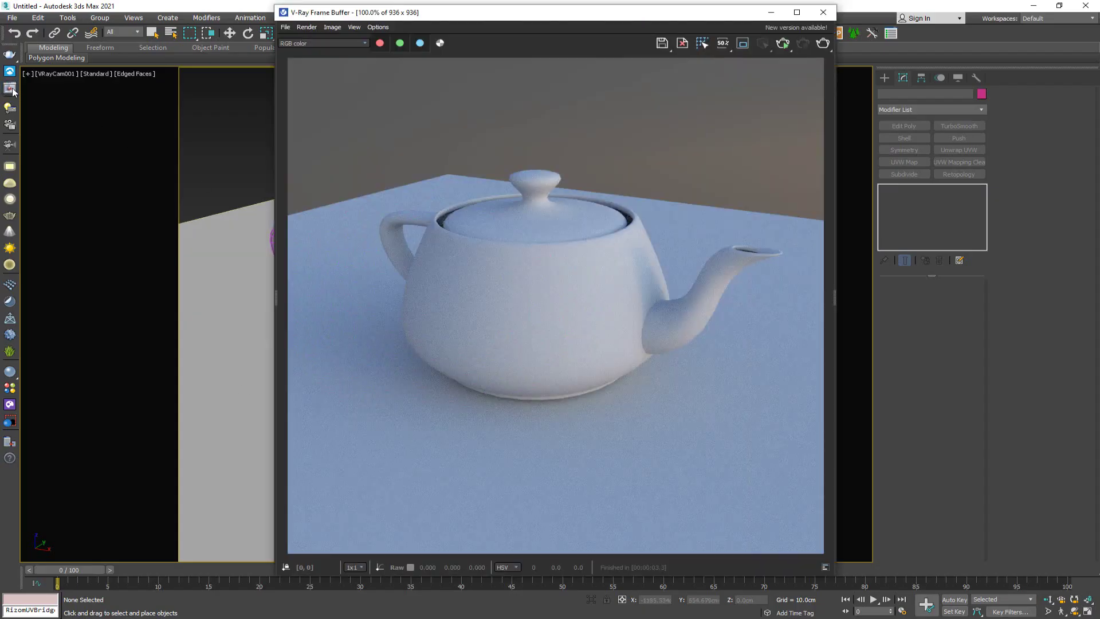
click(783, 49)
drag(630, 12, 800, 10)
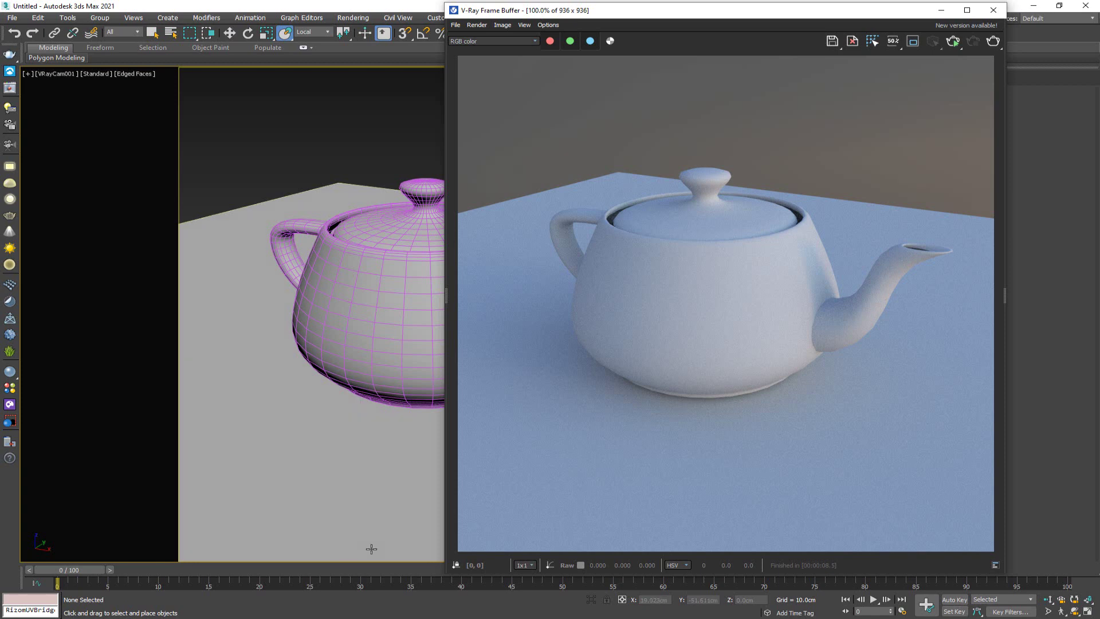
- Switch back to Poly in the browser and look through the previously generated textures in My Library
key(alt+Tab)
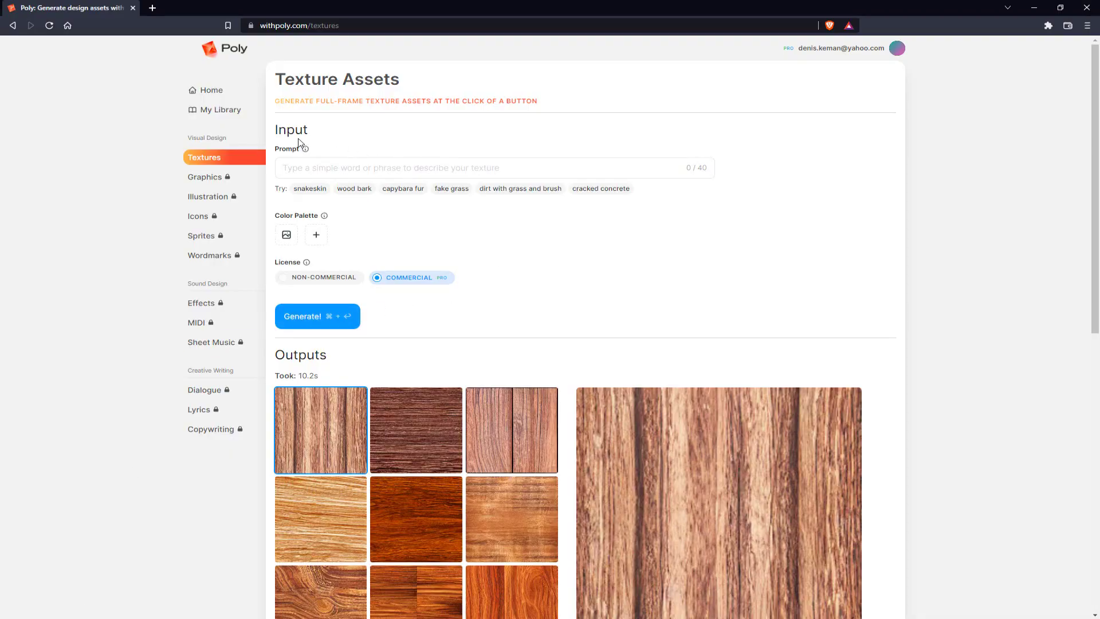
click(226, 114)
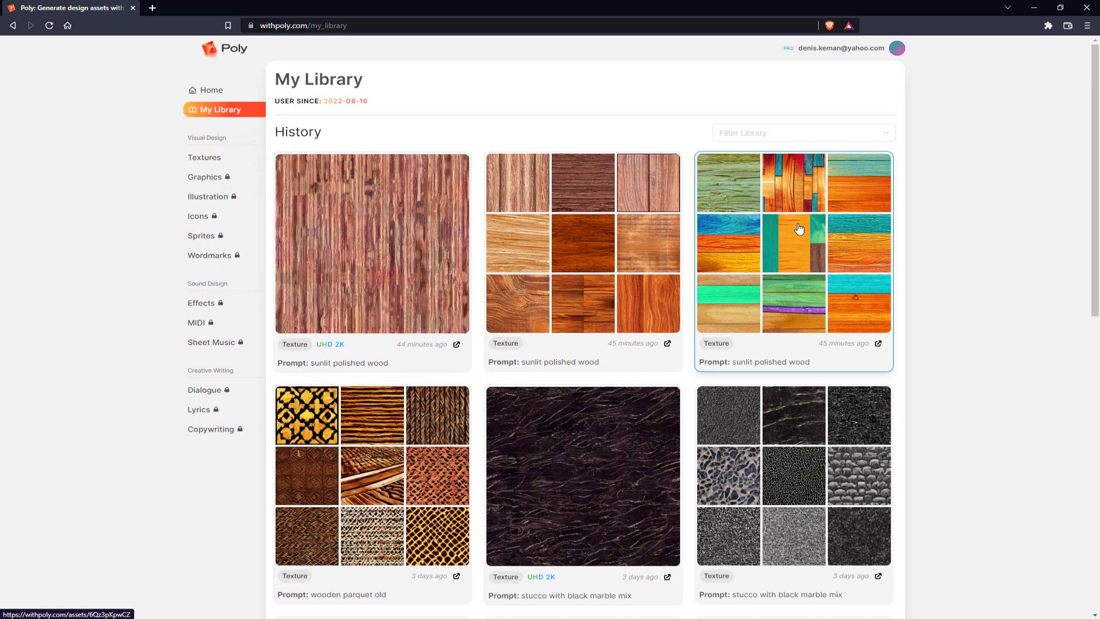
scroll(816, 378, down, 1)
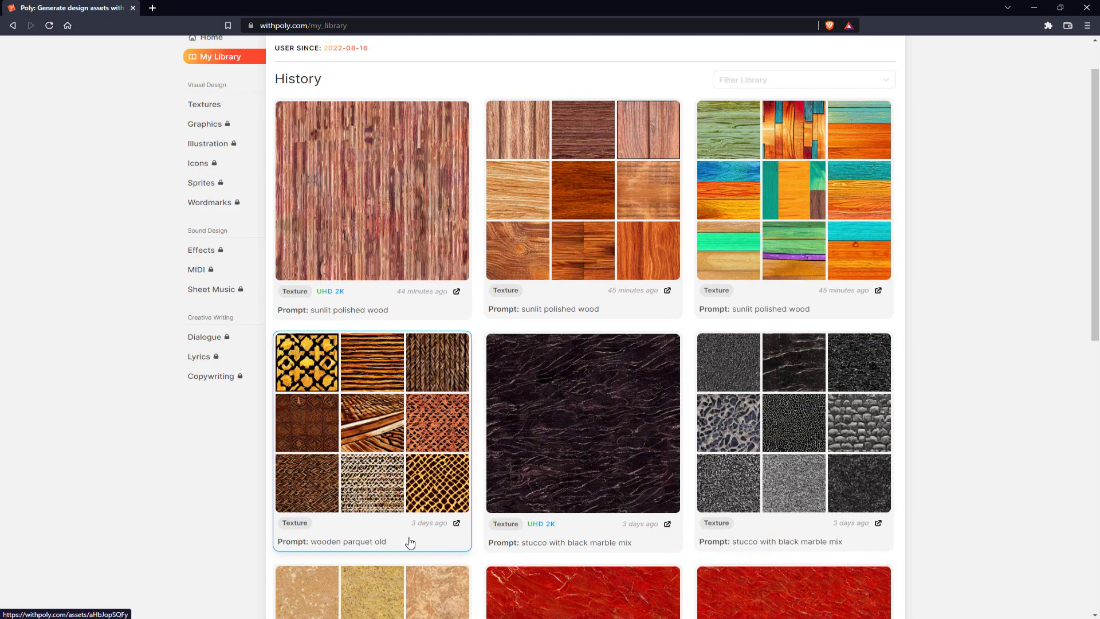
scroll(409, 543, down, 5)
scroll(410, 550, up, 6)
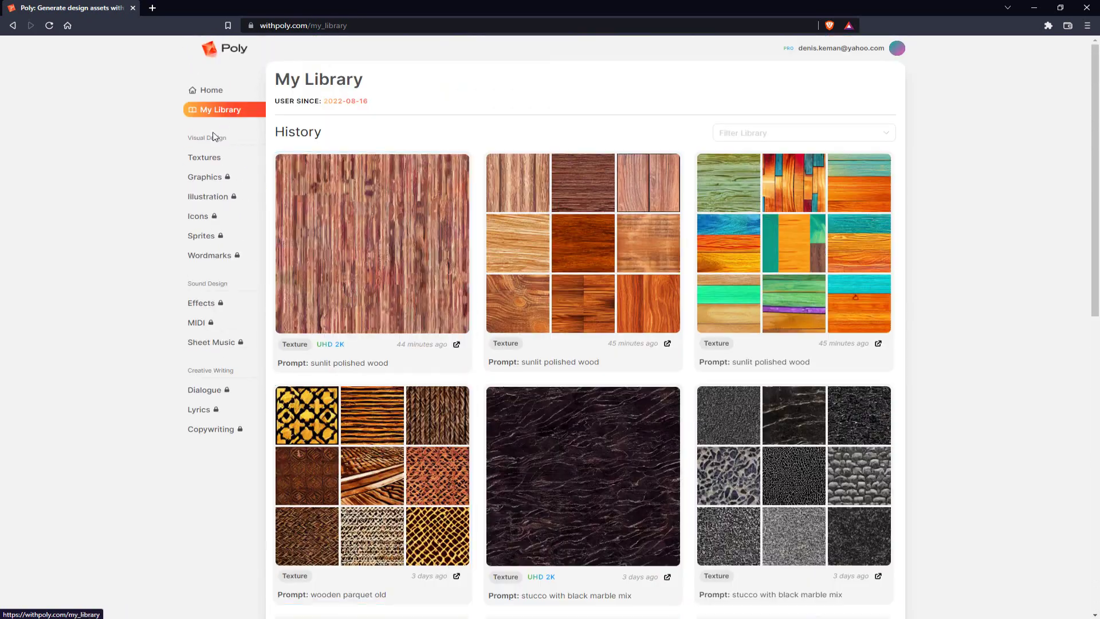
- Return to the Textures generator and generate swatches from the prompt "cream marble with black spots"
click(201, 156)
click(399, 166)
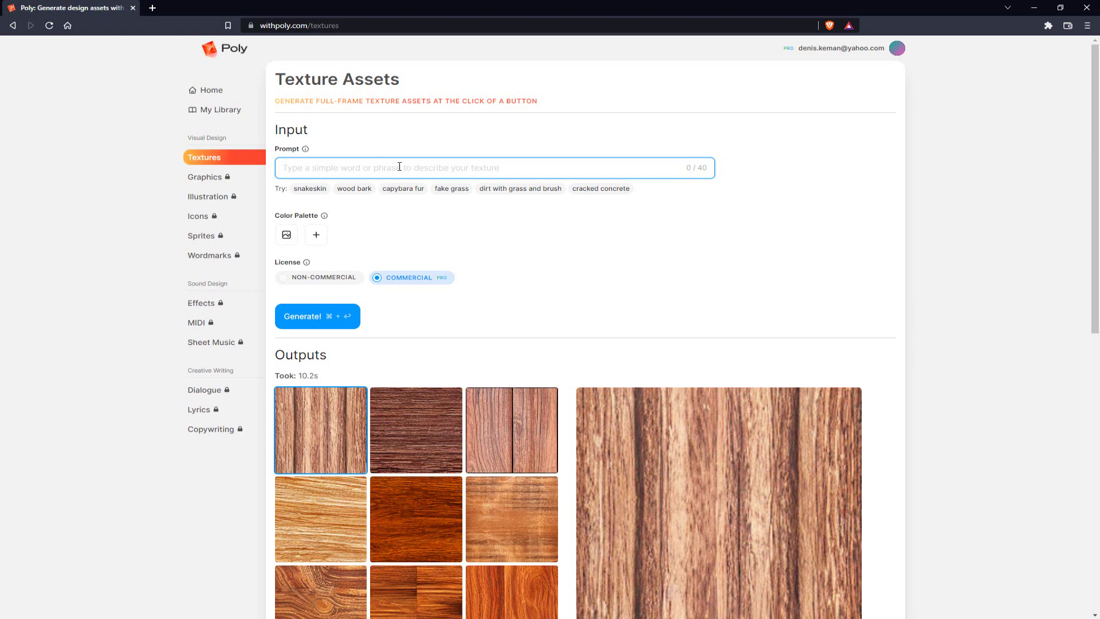
text(cream marble with)
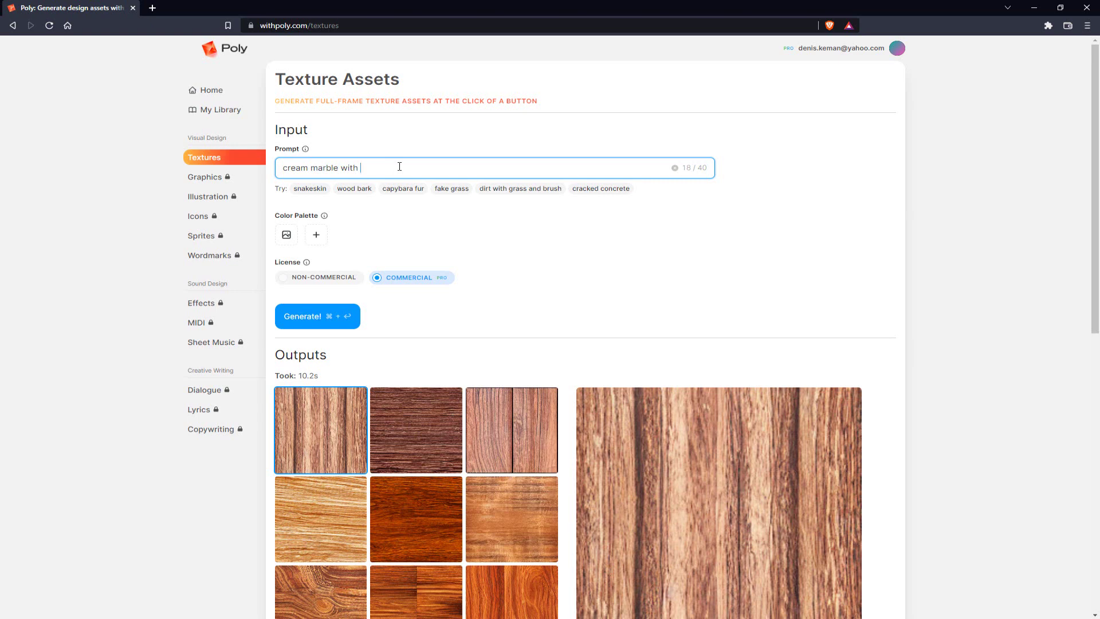
text( black spots)
click(308, 316)
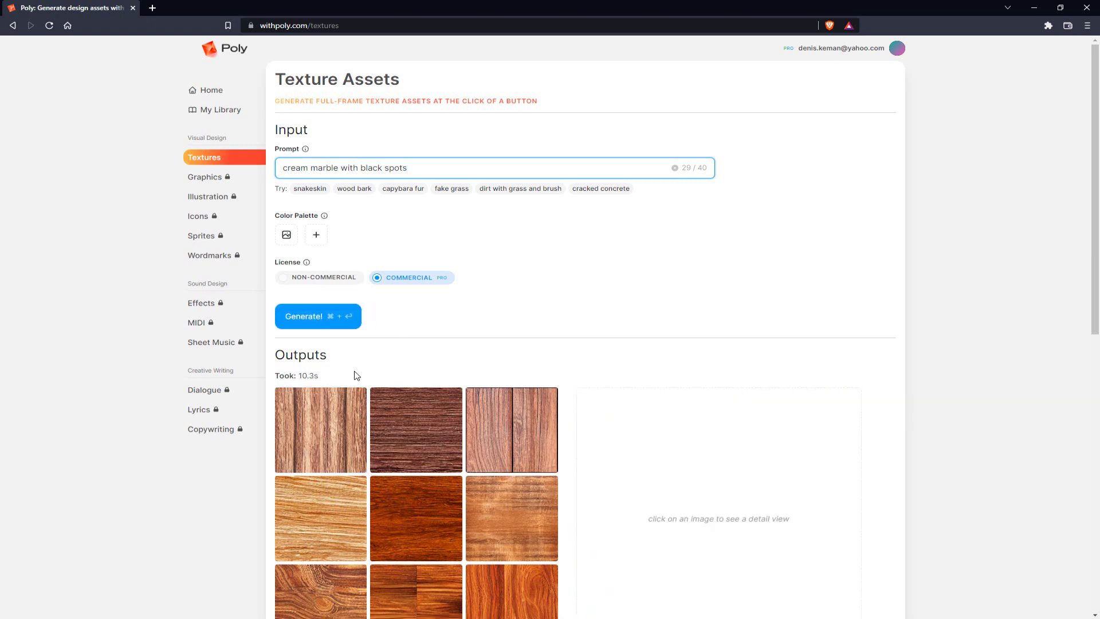
- Compare the generated marble swatches in detail view and select the pale cream one with scattered black speckles
scroll(467, 344, down, 2)
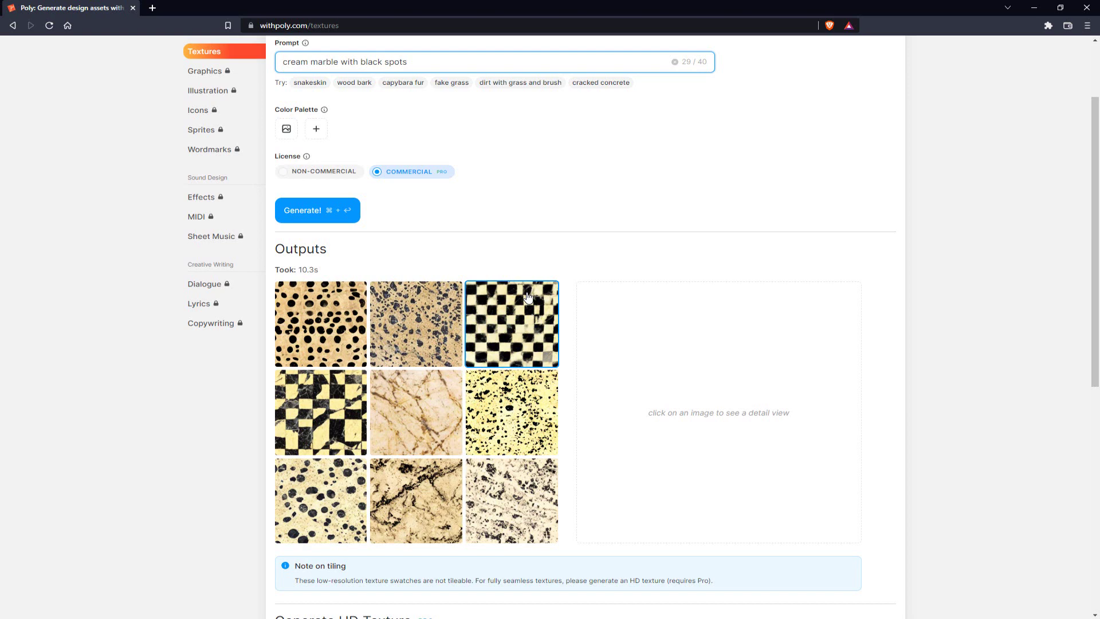
click(528, 502)
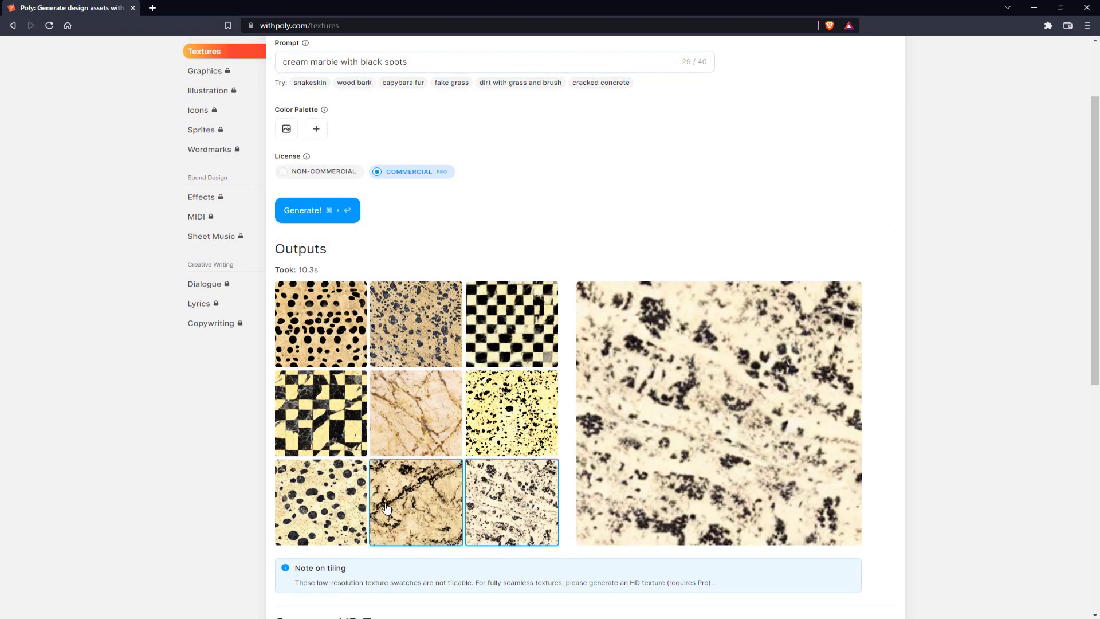
mouse_move(772, 438)
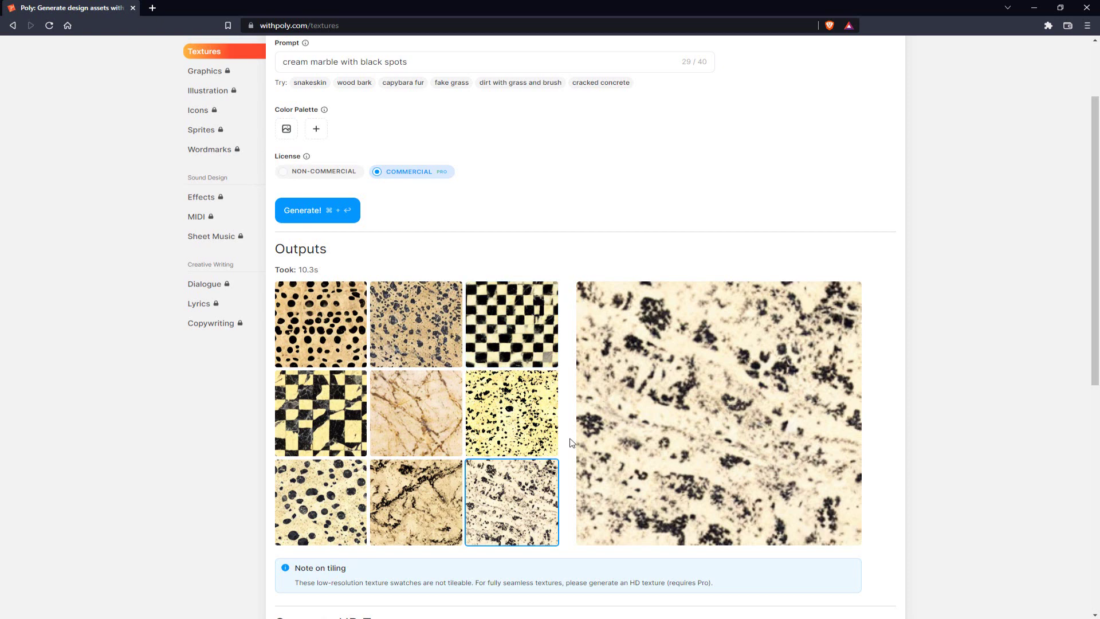
click(392, 421)
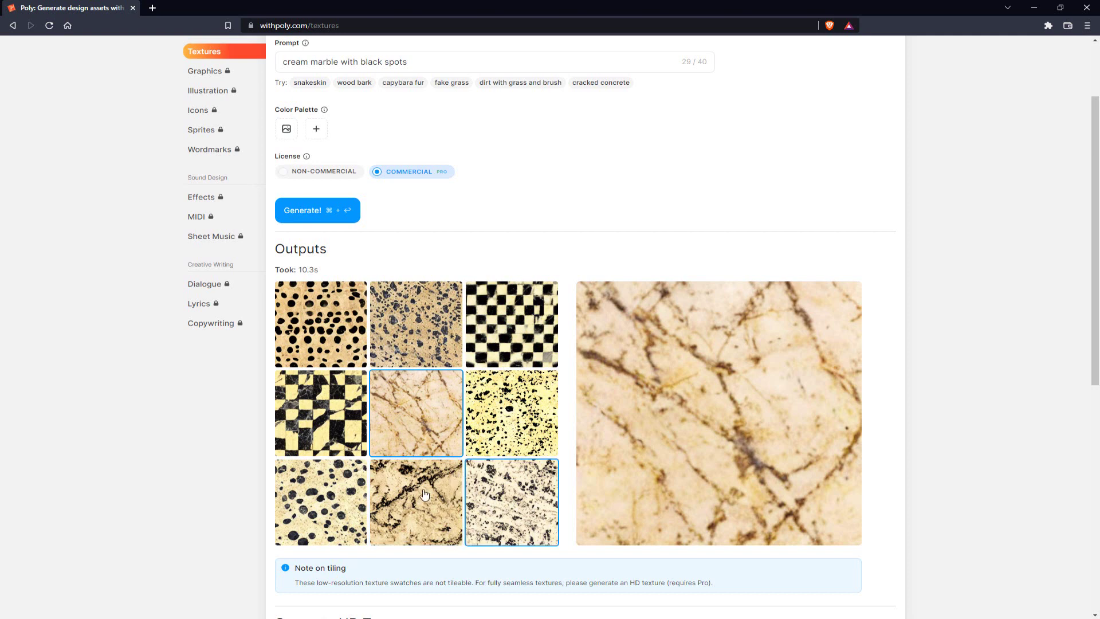
click(383, 486)
mouse_move(767, 407)
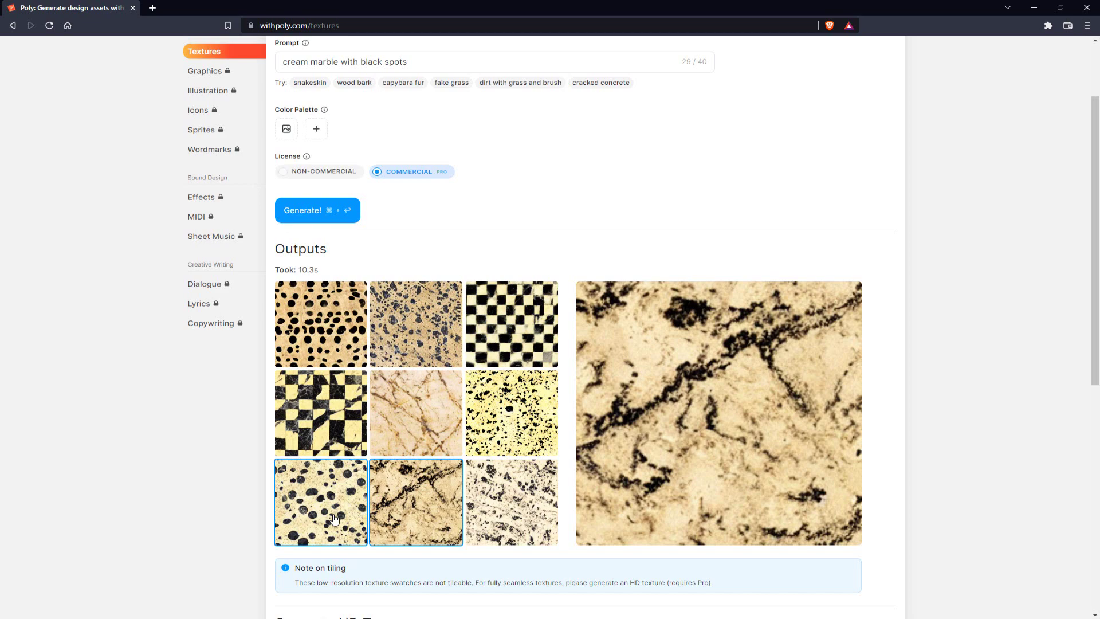
click(520, 518)
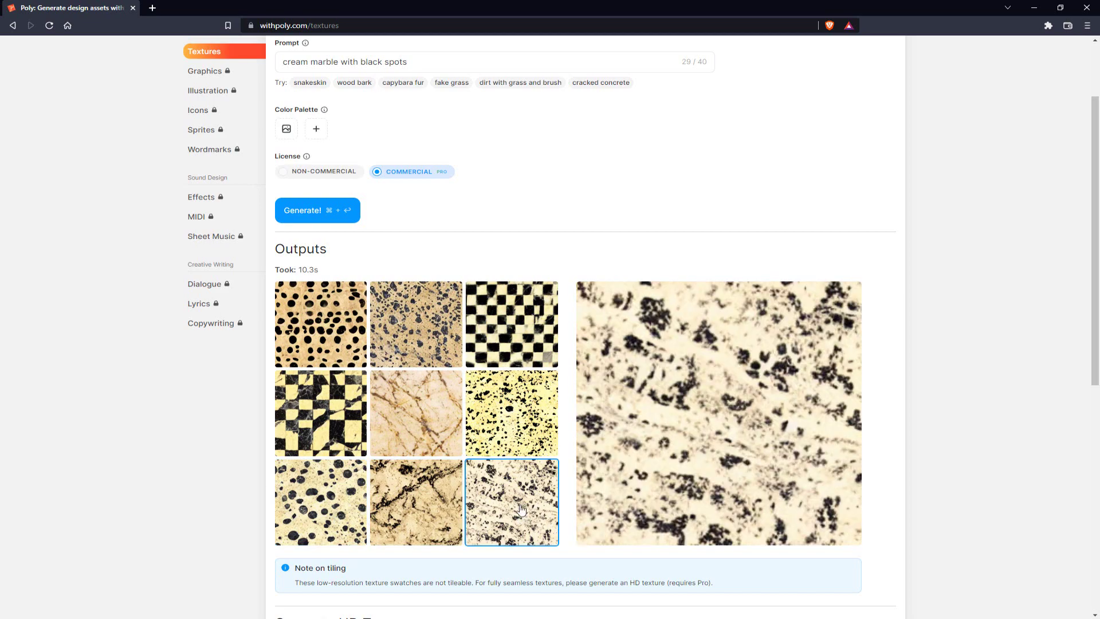
mouse_move(729, 339)
- Queue an HD texture job for the selected swatch at HD 2K (2048 × 2048) resolution
scroll(767, 411, down, 5)
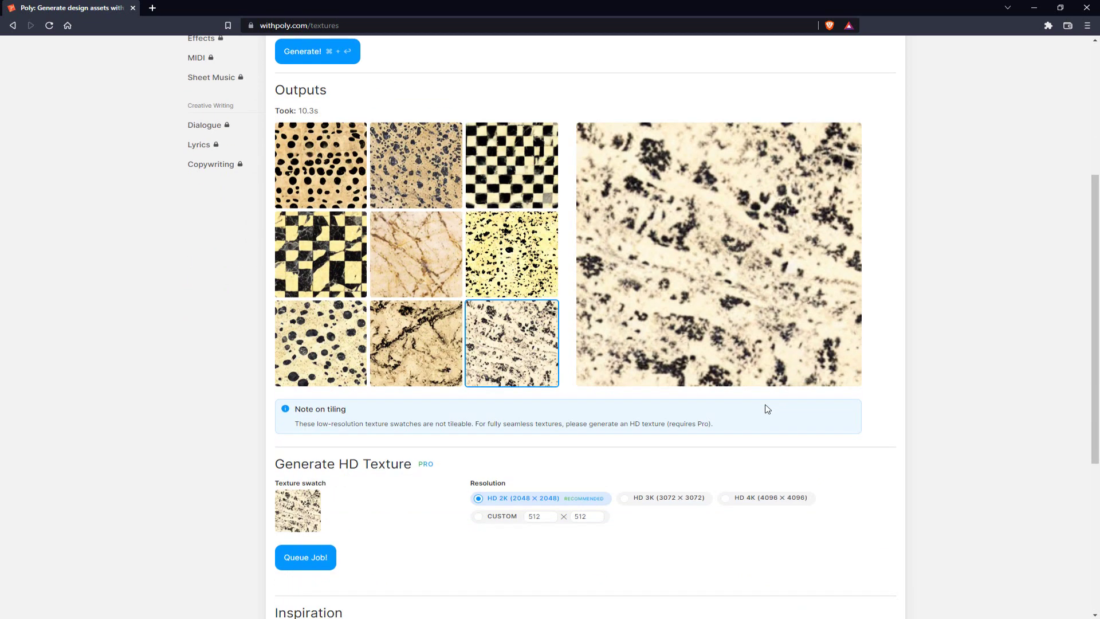
scroll(399, 358, up, 1)
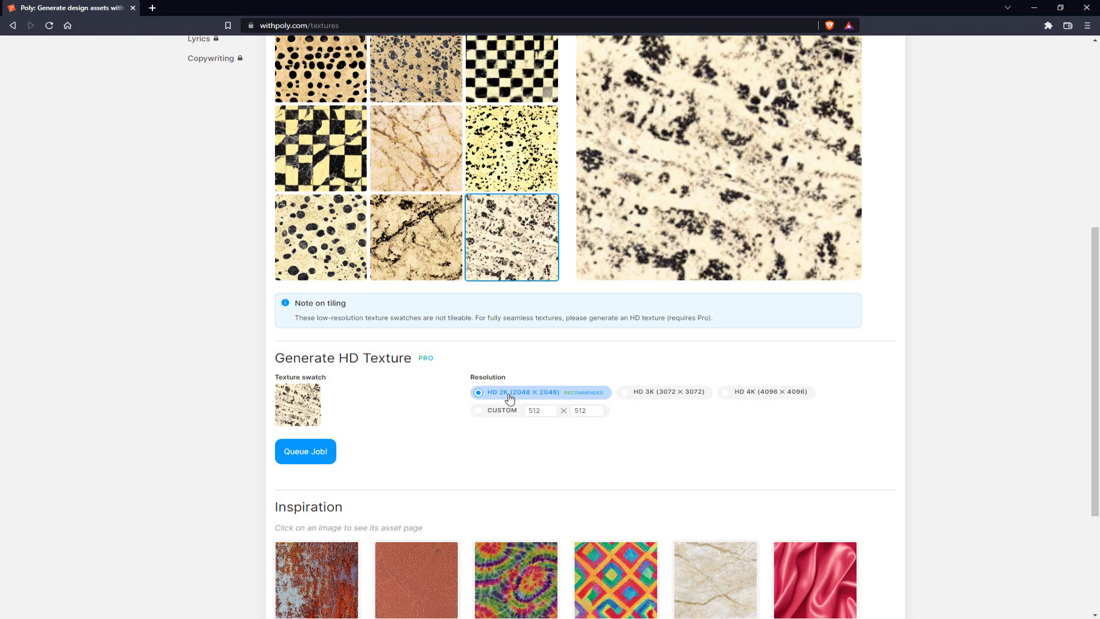
click(319, 458)
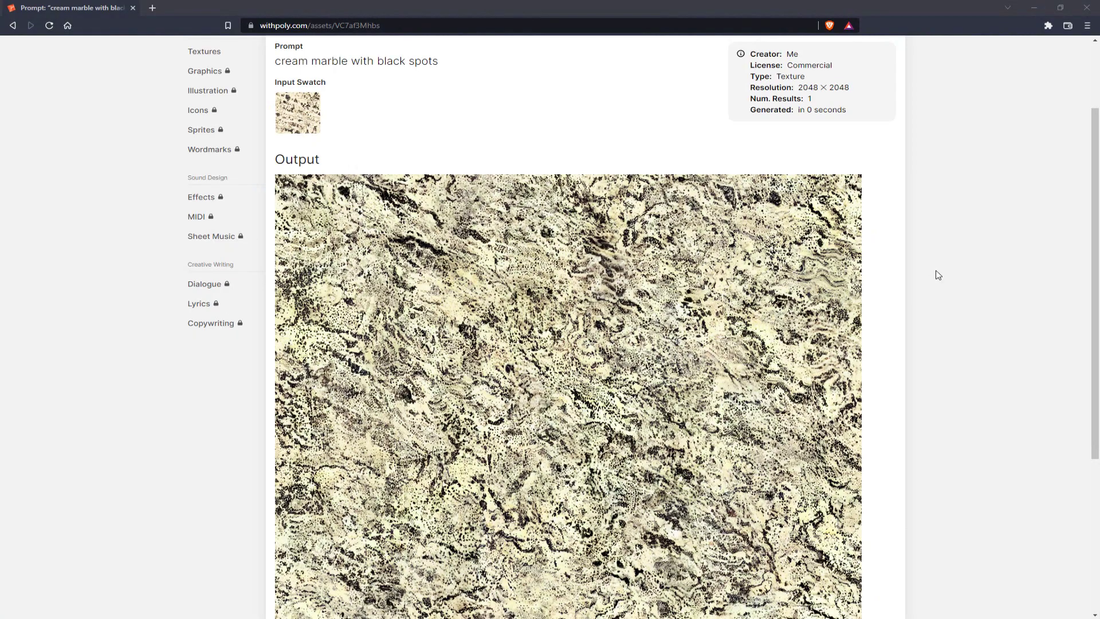
- Download the finished marble texture as a PNG named "cream marble with black spots (Made with Poly)" into the AI Designs\Textures folder
scroll(753, 326, down, 2)
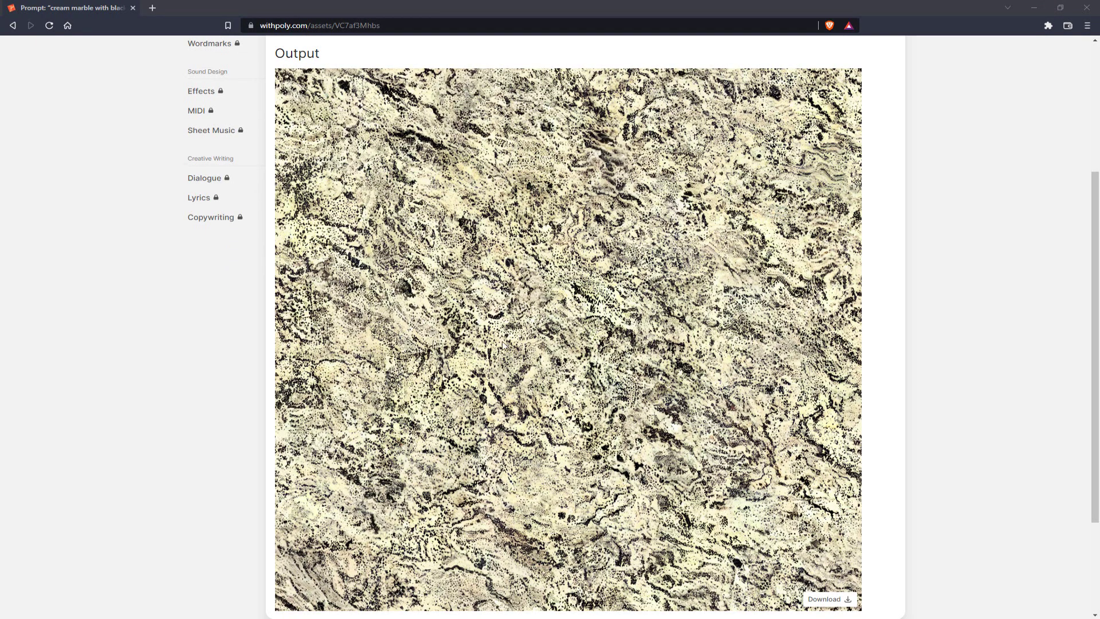
scroll(813, 327, down, 1)
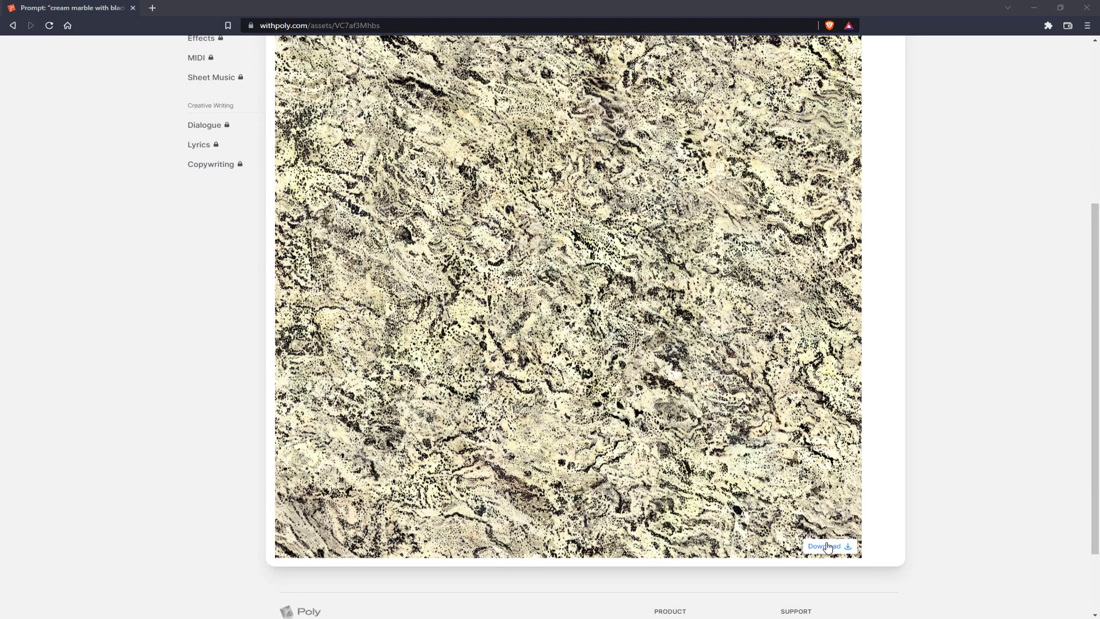
click(828, 547)
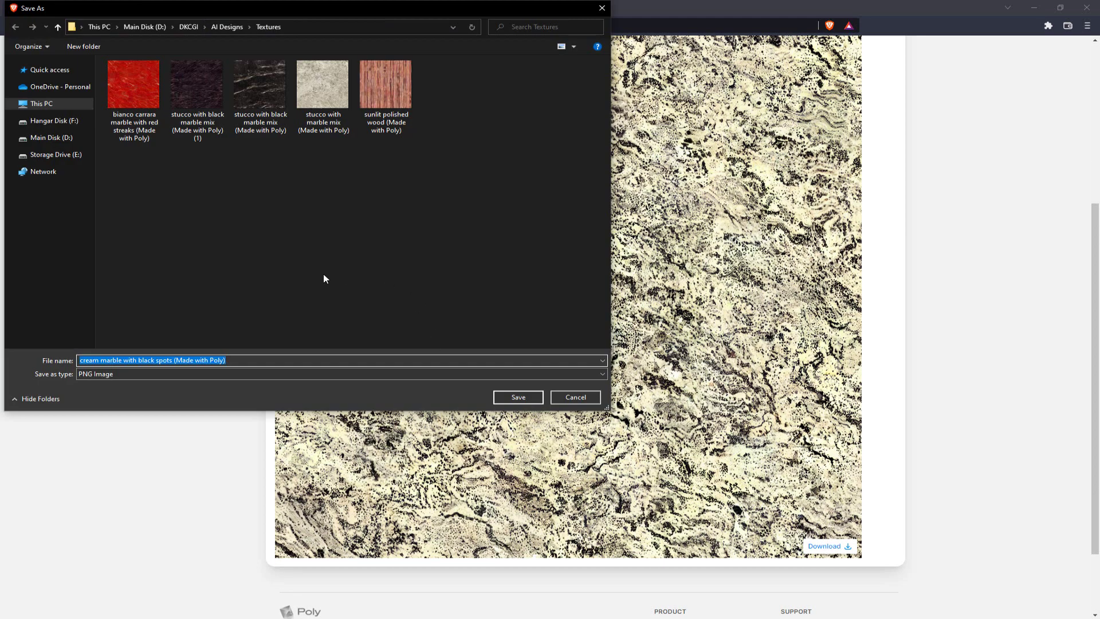
click(511, 397)
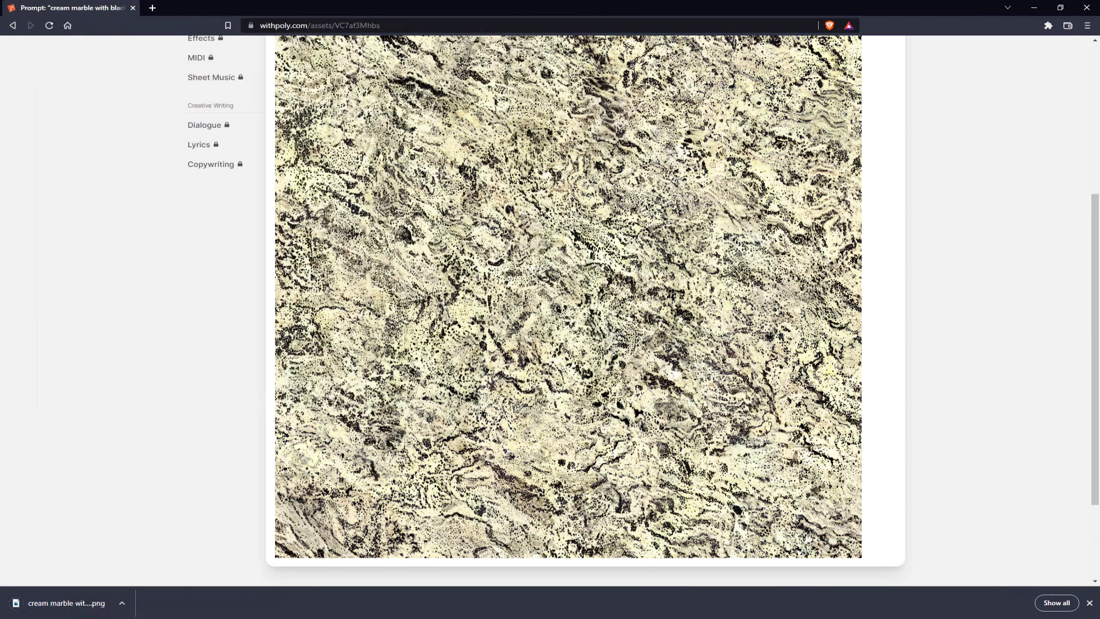
click(1090, 603)
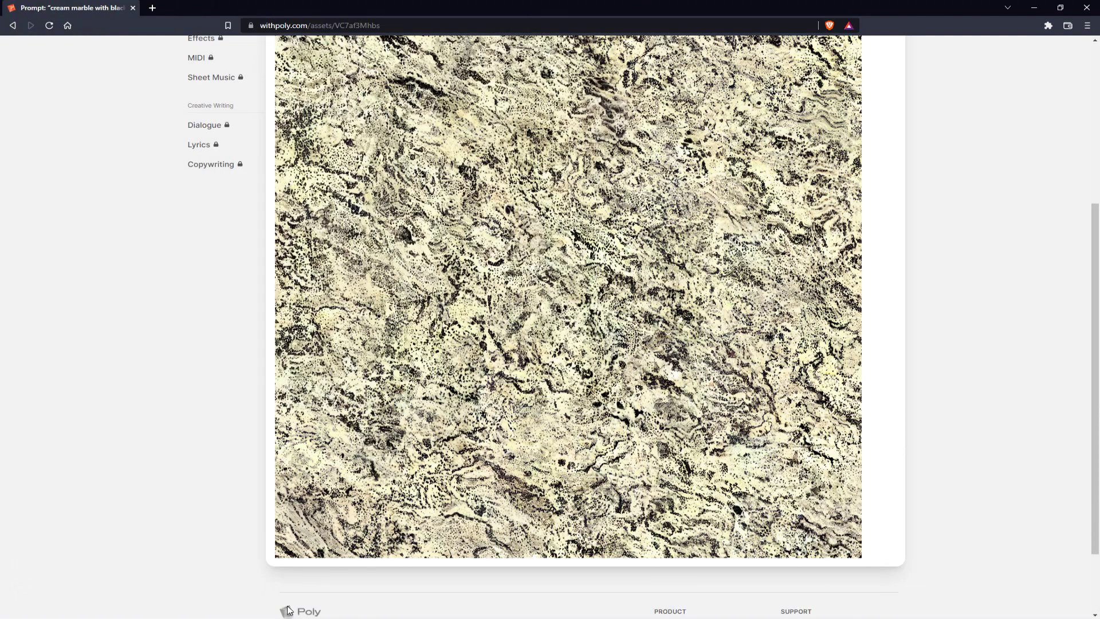
- Switch to 3ds Max, select the ground plane under the teapot and open the Material Editor
key(alt+Tab)
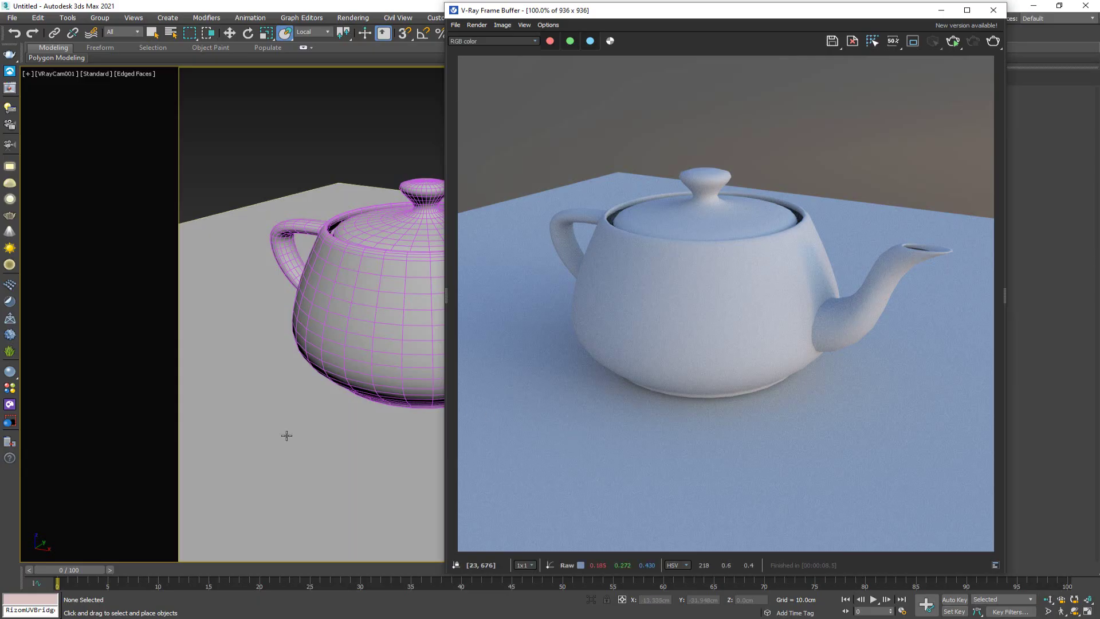
click(289, 460)
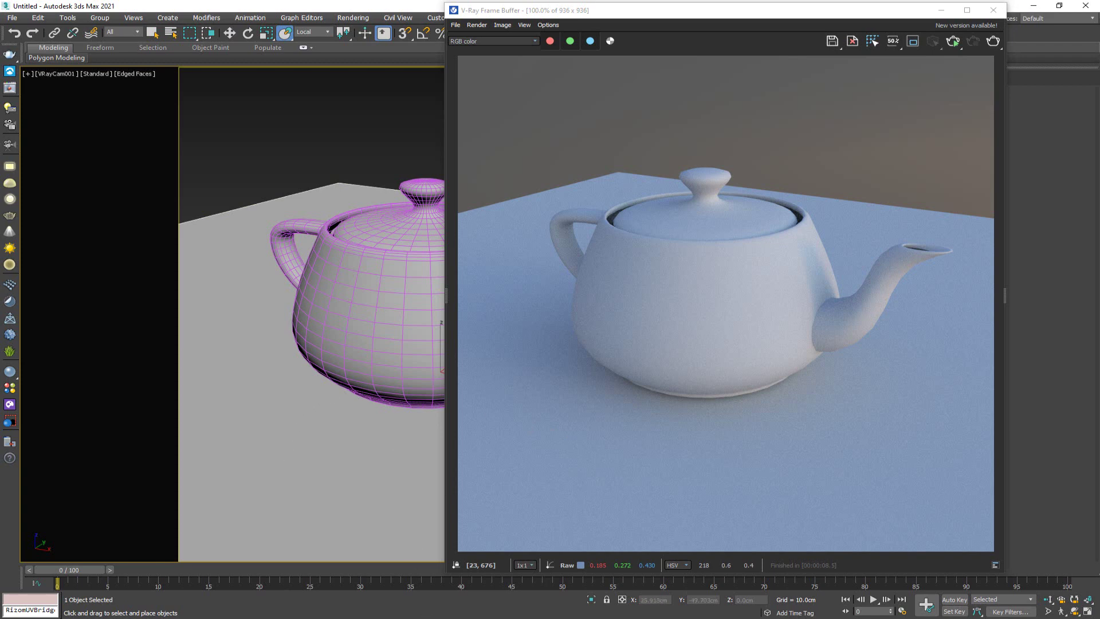
click(430, 578)
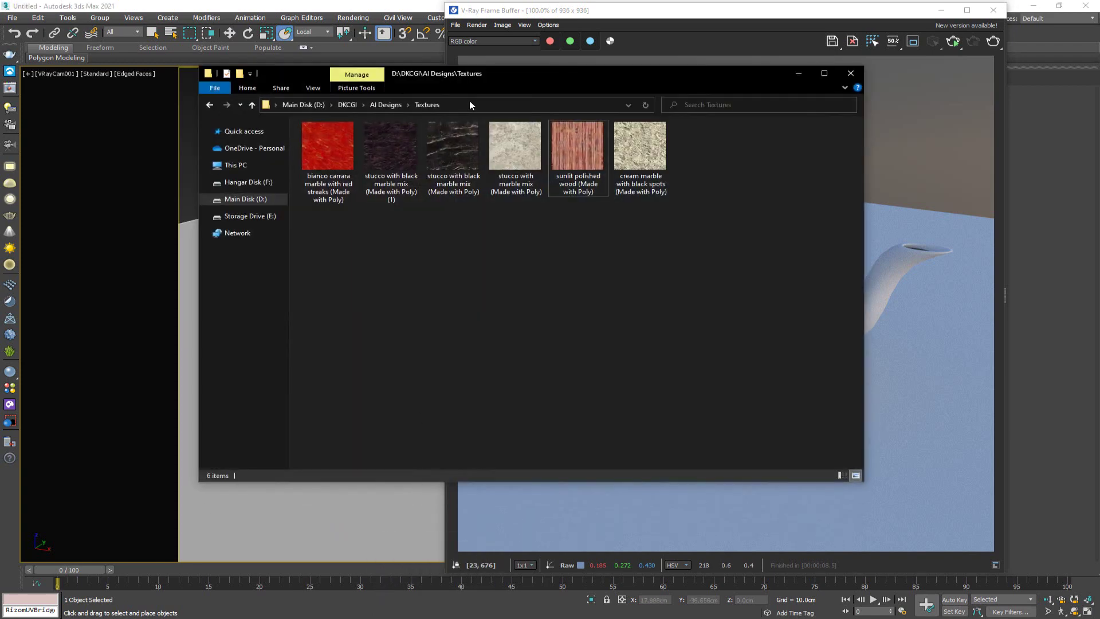
click(148, 209)
key(m)
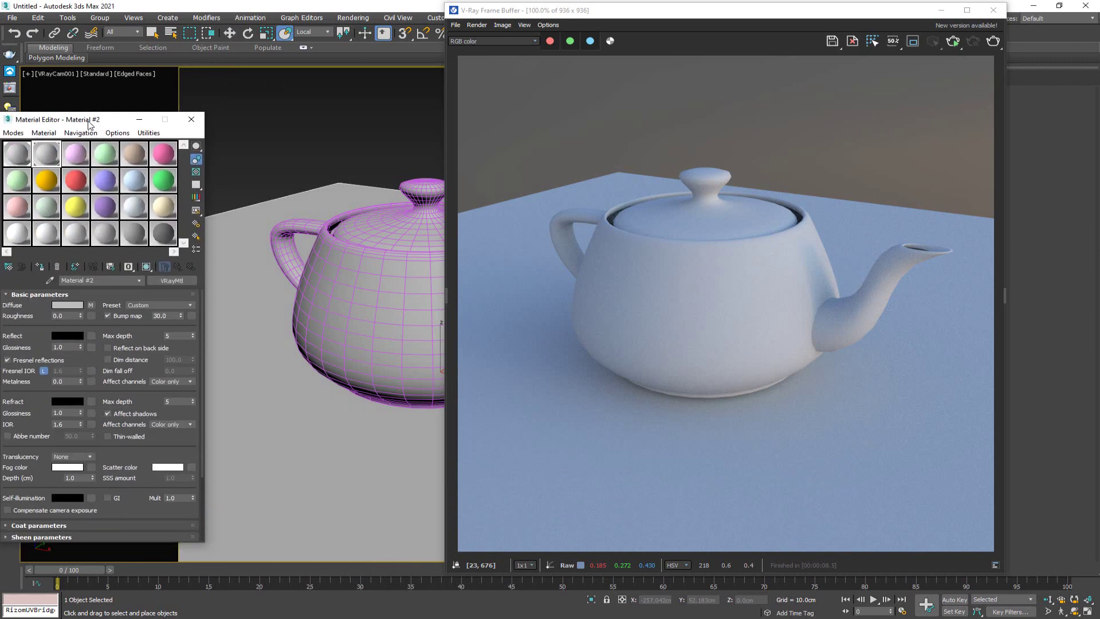
drag(89, 125, 120, 119)
- Load the "cream marble with black spots (Made with Poly)" file from the Textures folder as the bitmap of Material #1's diffuse map
key(alt+Tab)
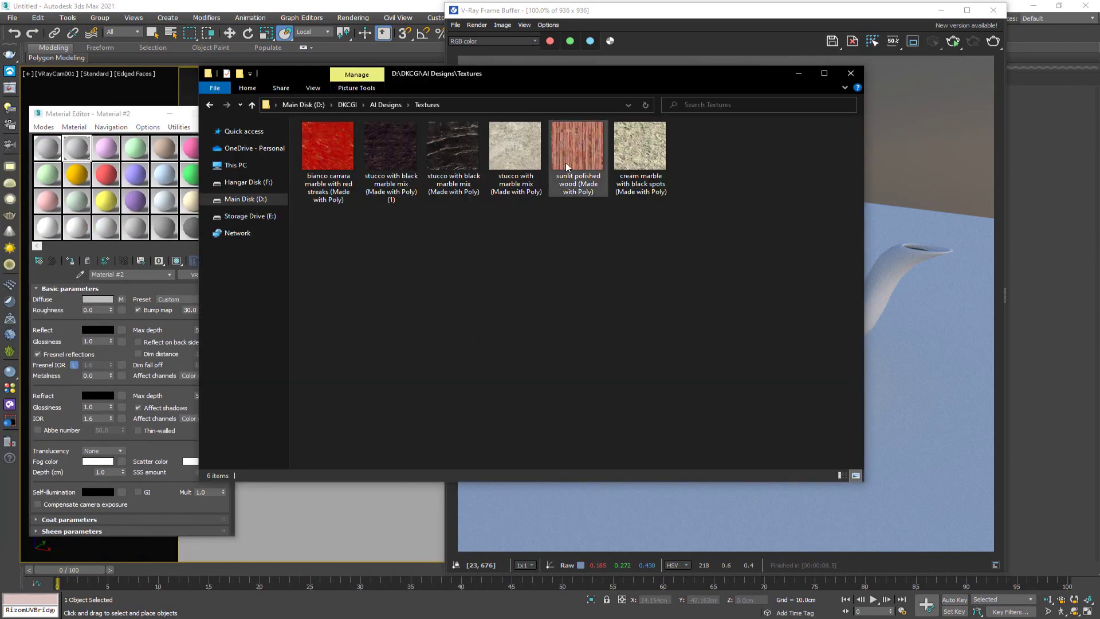
click(643, 162)
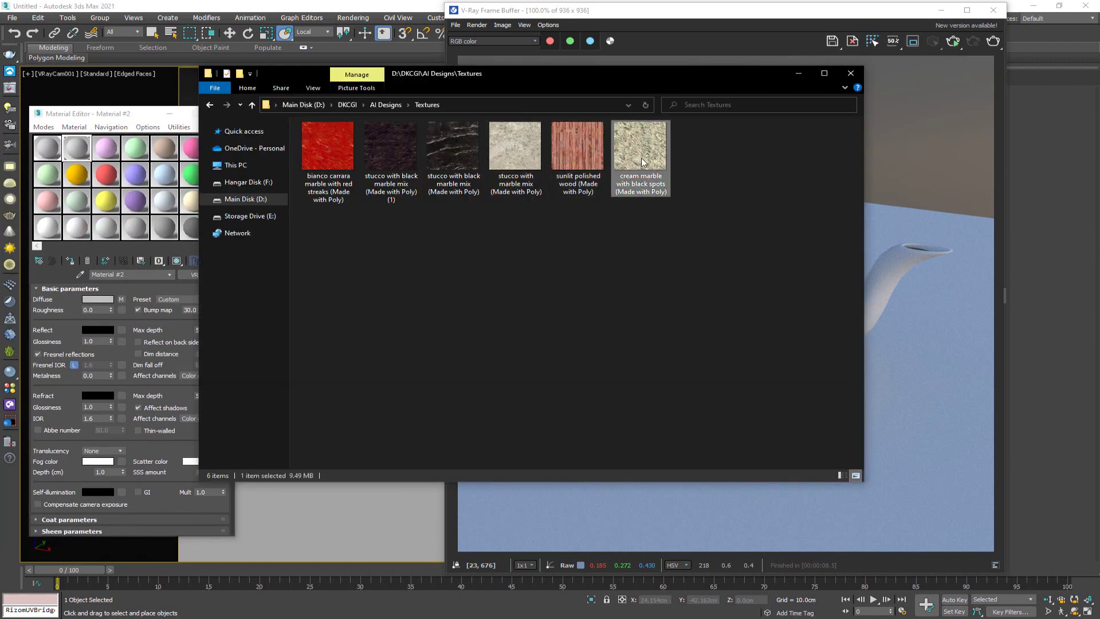
drag(643, 162, 54, 158)
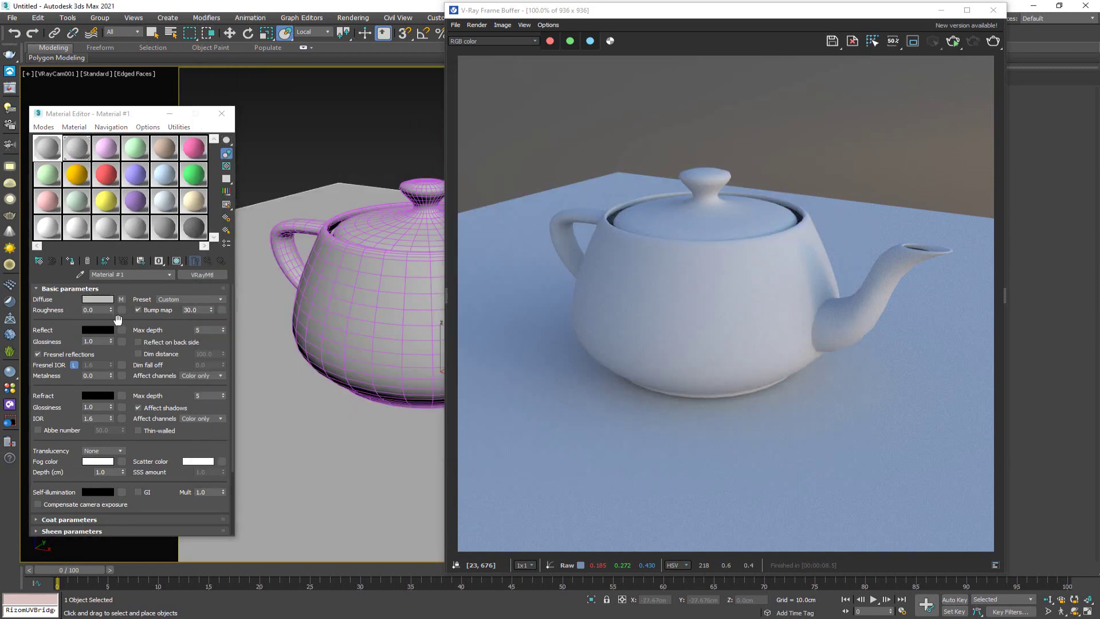
click(121, 299)
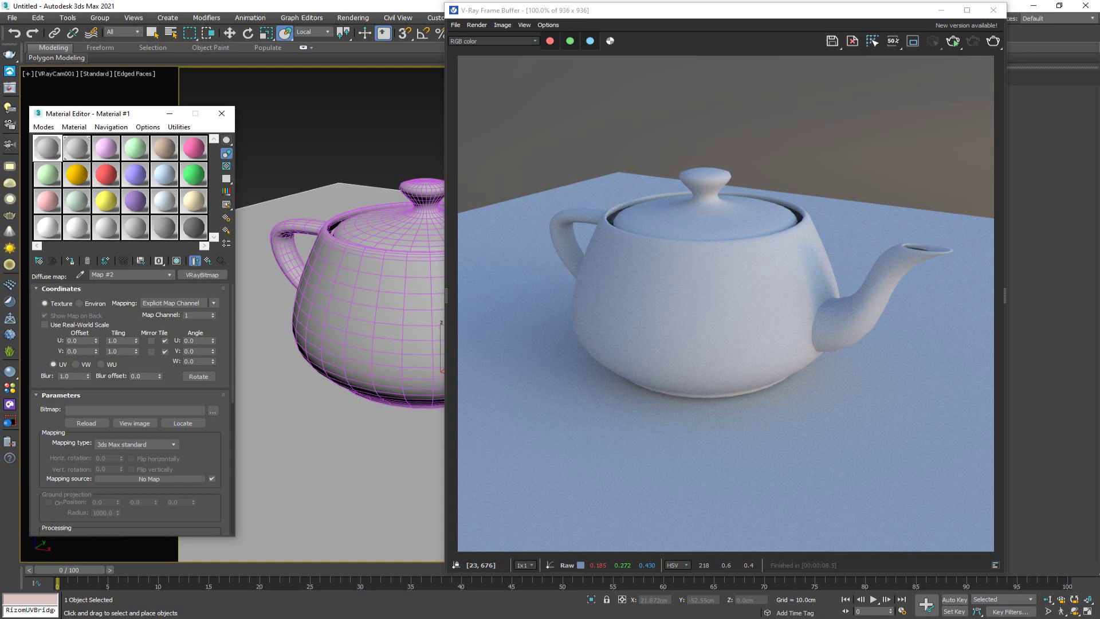
key(alt+Tab)
drag(640, 148, 135, 410)
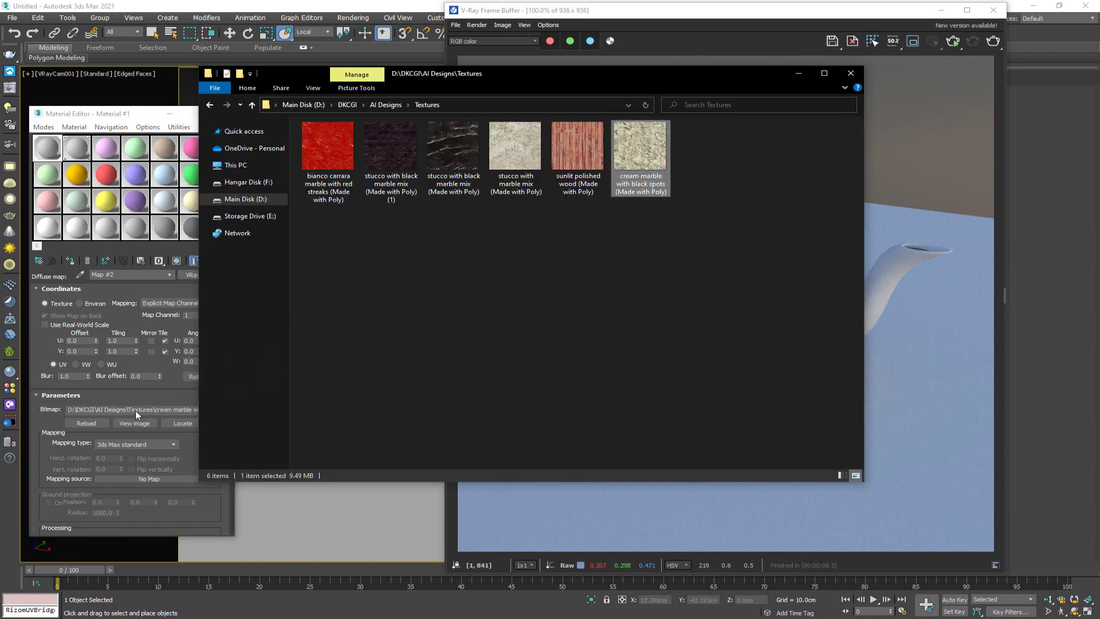
- Show the marble map on the ground plane in the viewport and start an interactive V-Ray render
click(182, 433)
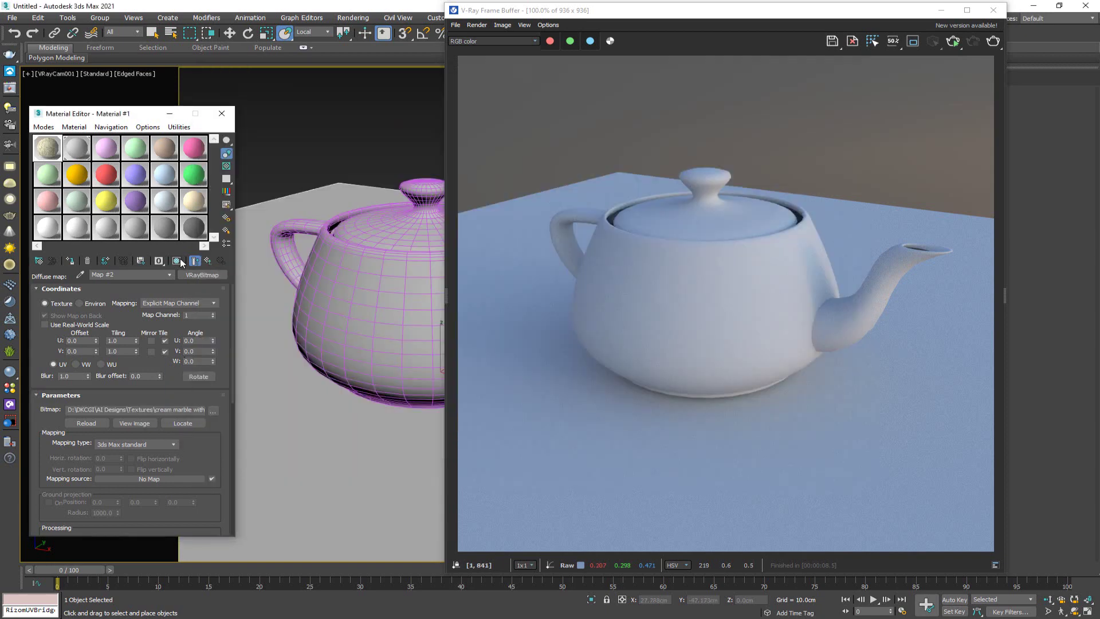
click(178, 261)
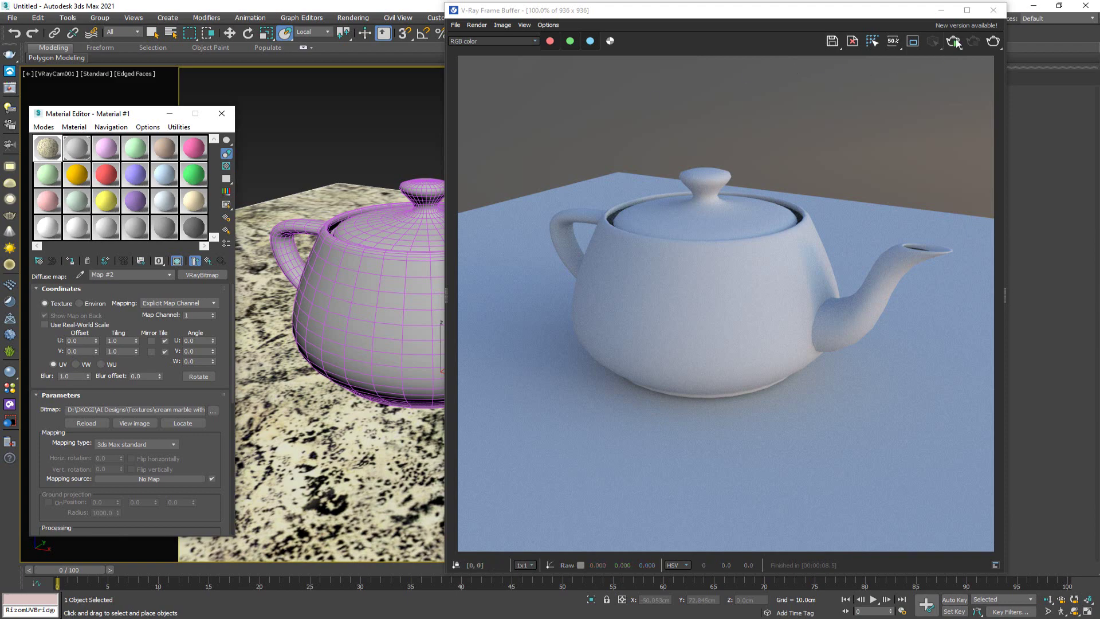
click(955, 41)
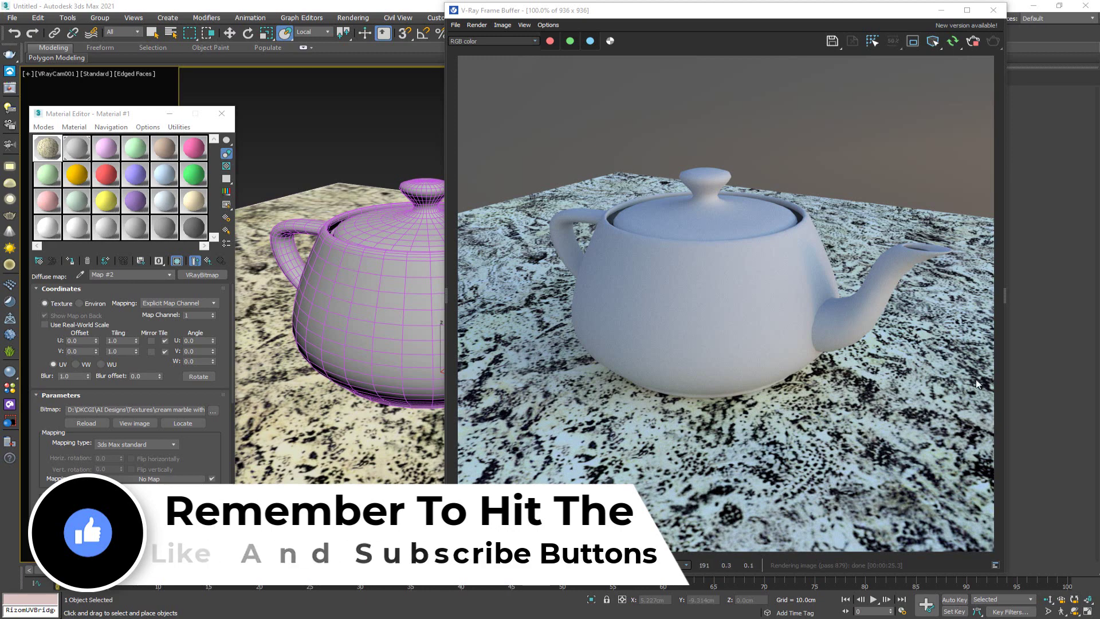
- Try a U and V tiling of 0.5 on the marble diffuse map
double_click(122, 340)
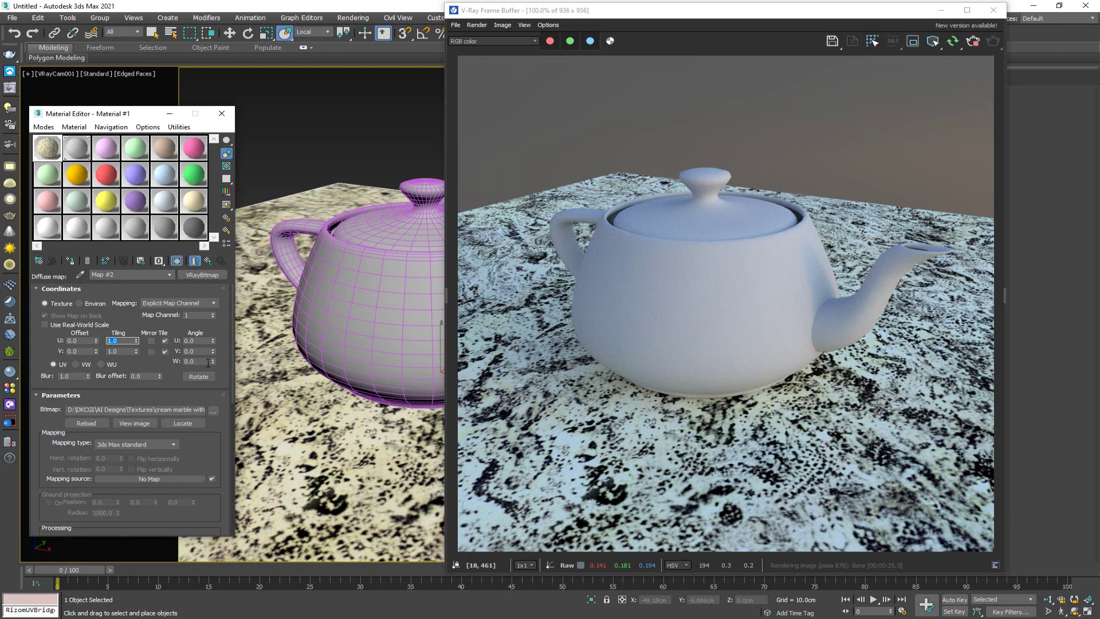
text(0.5)
key(Tab)
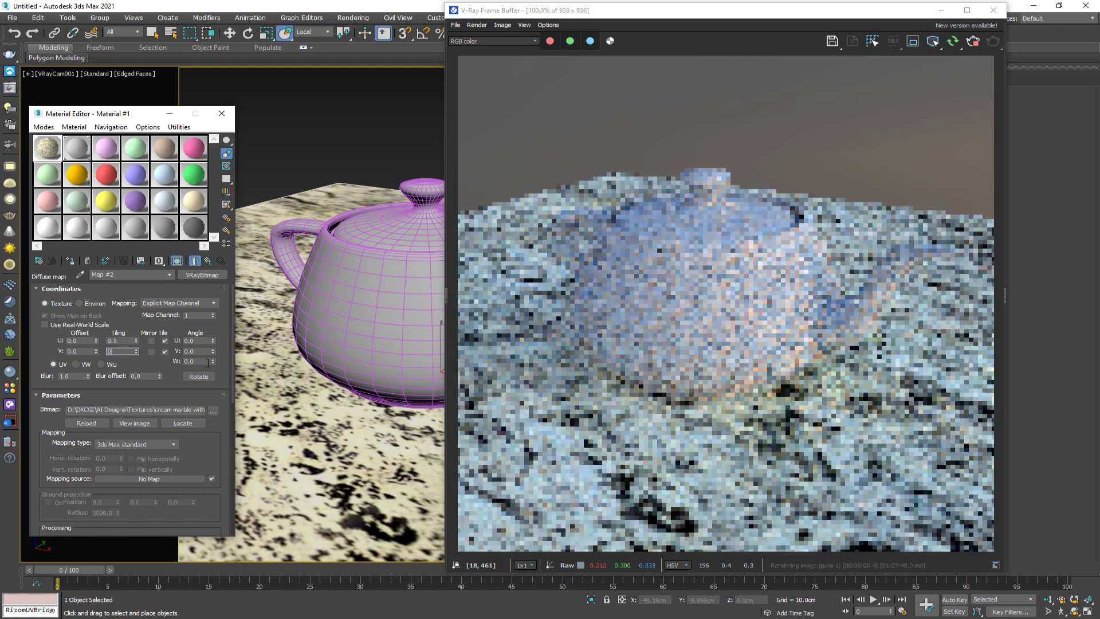
text(0.5)
key(Return)
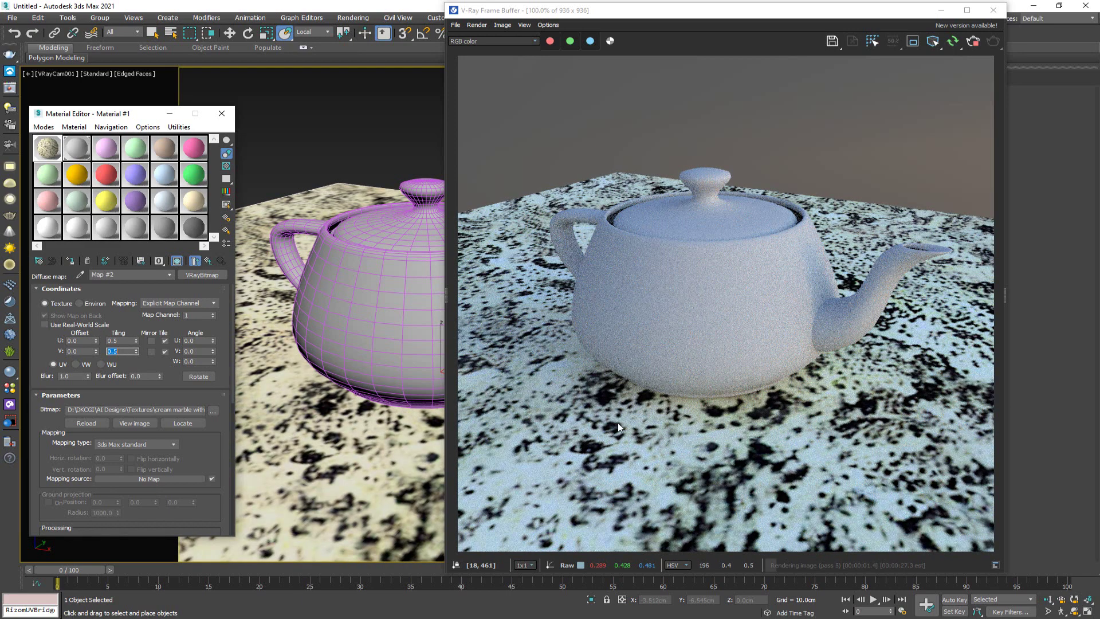
- Set the marble diffuse map's U and V tiling to 2.0
double_click(122, 341)
text(2)
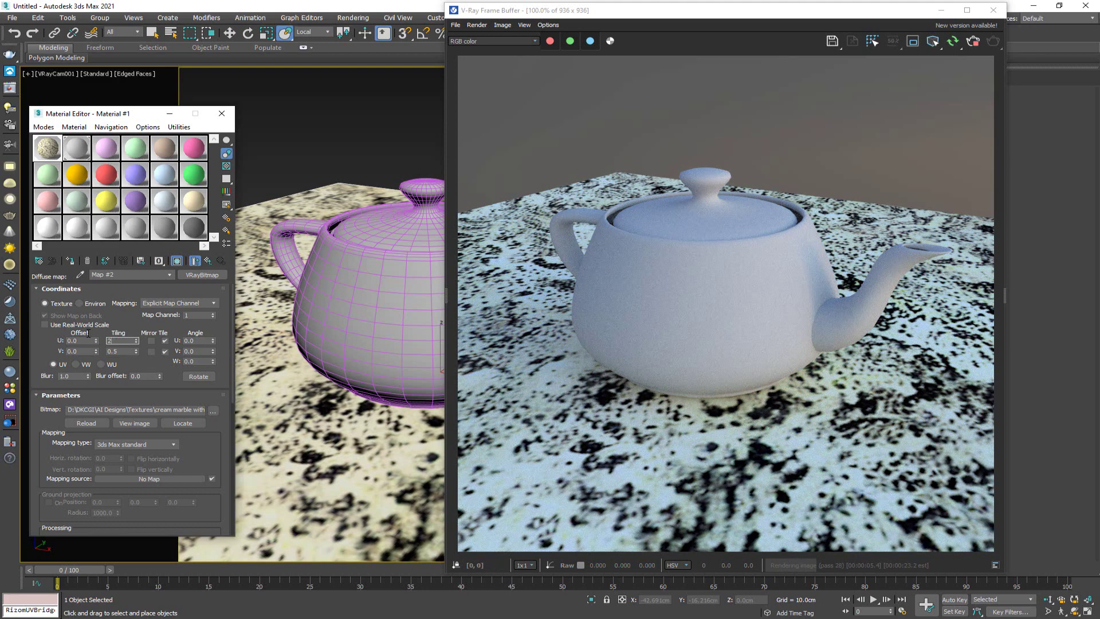
key(Tab)
text(2)
key(Return)
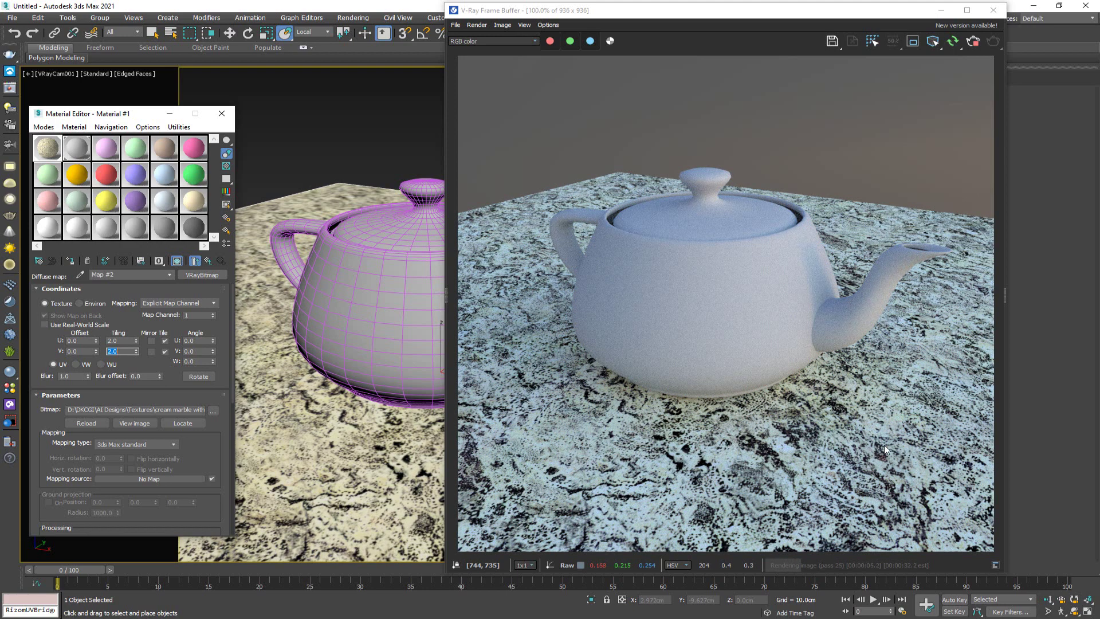
- Return to Material #1's basic parameters and set its reflection color to light grey with red, green and blue at 195
click(210, 261)
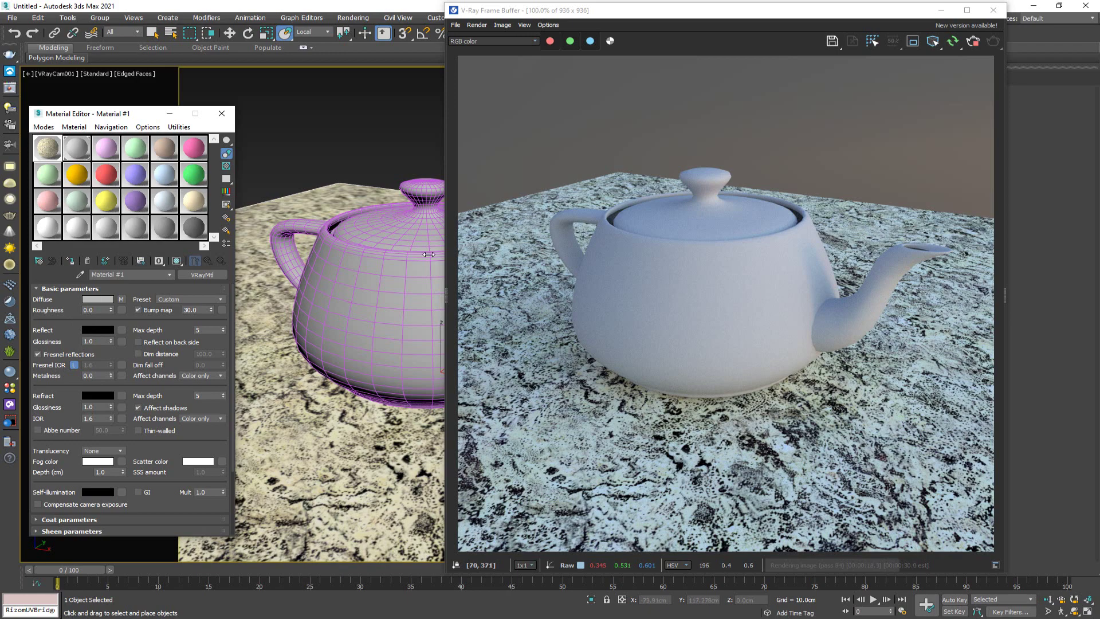
click(98, 330)
drag(394, 122, 426, 122)
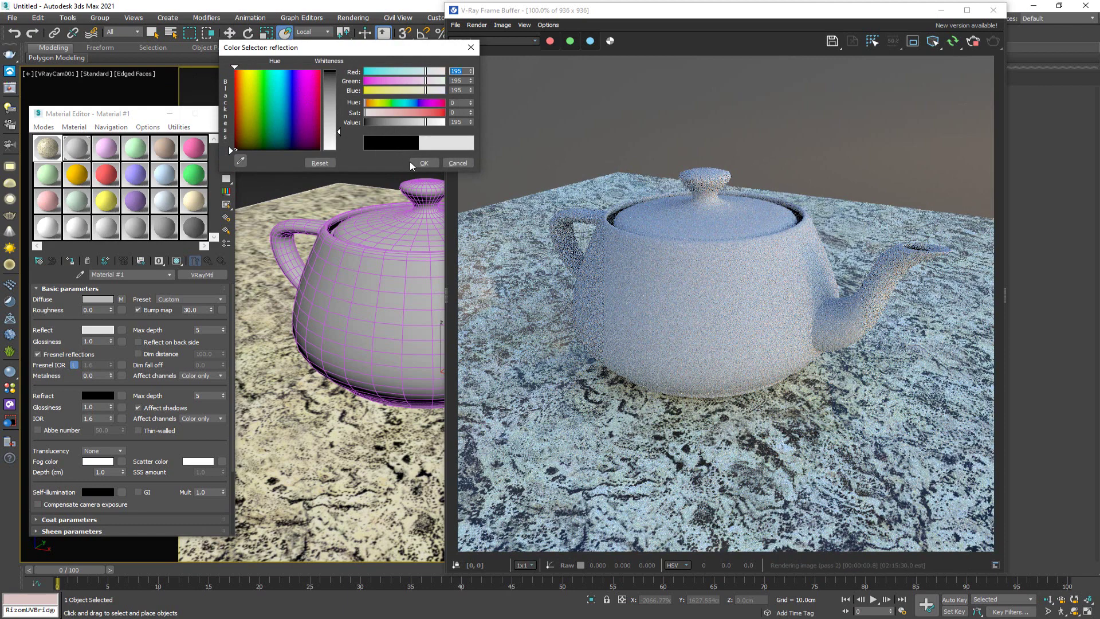
click(424, 163)
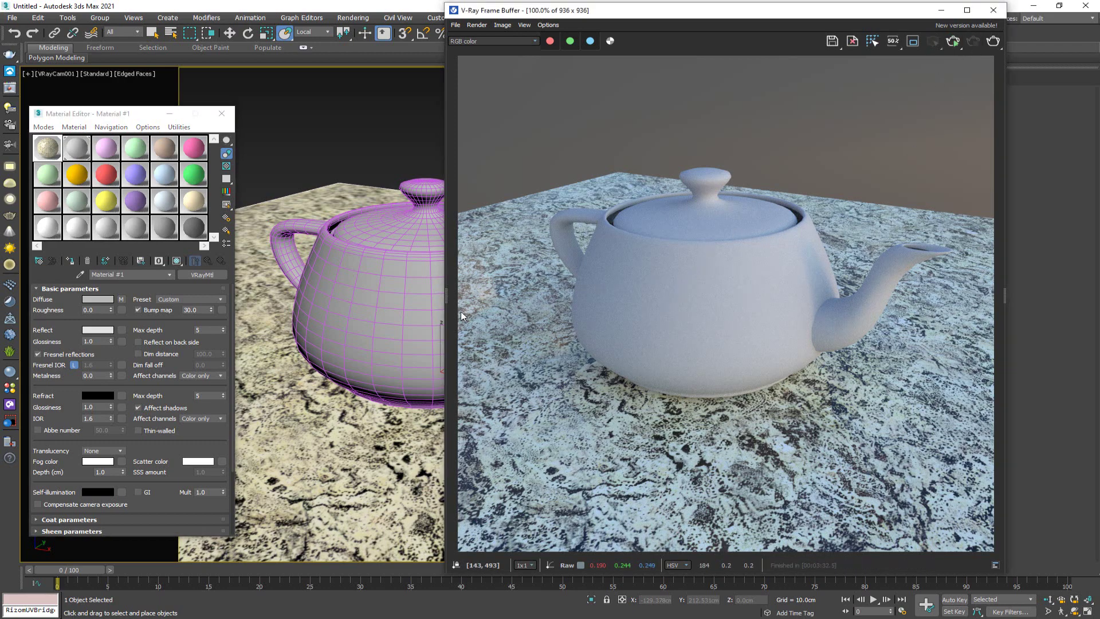
- Switch to the Poly page in the browser and return to the Textures generator
click(401, 309)
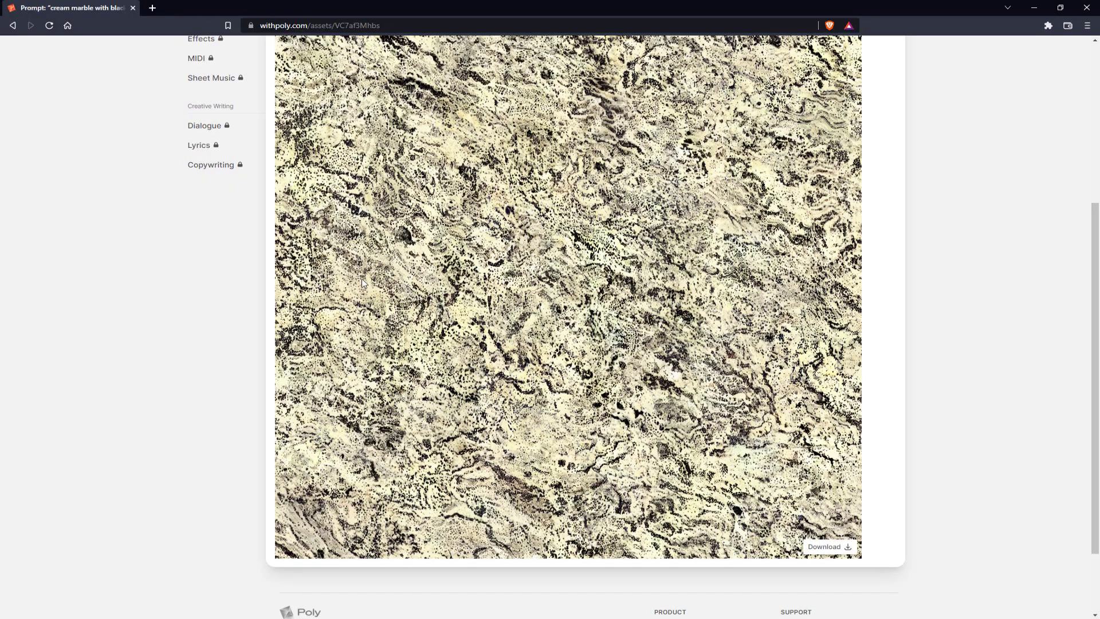
scroll(362, 281, up, 5)
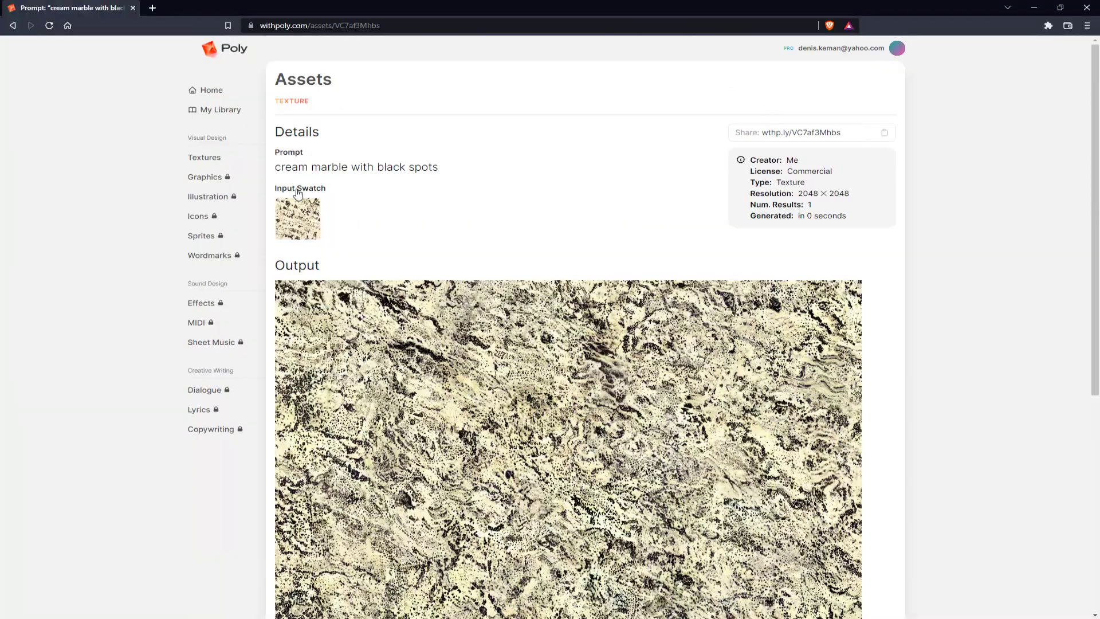
click(202, 157)
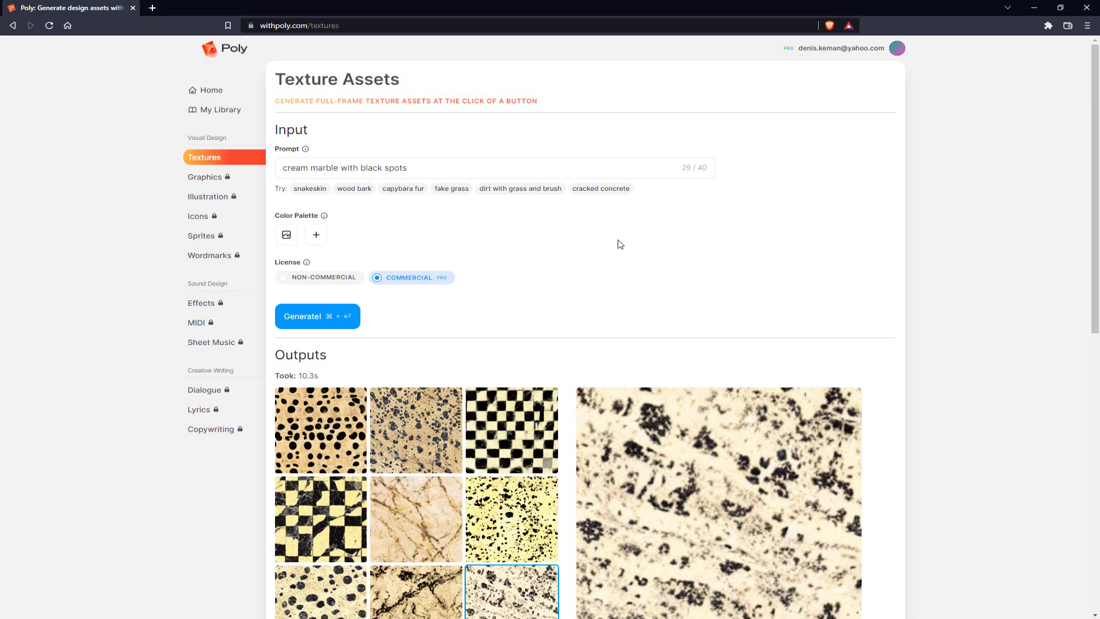
- Add a bright green swatch with RGB 36, 228, 74 to the color palette
click(316, 234)
click(317, 235)
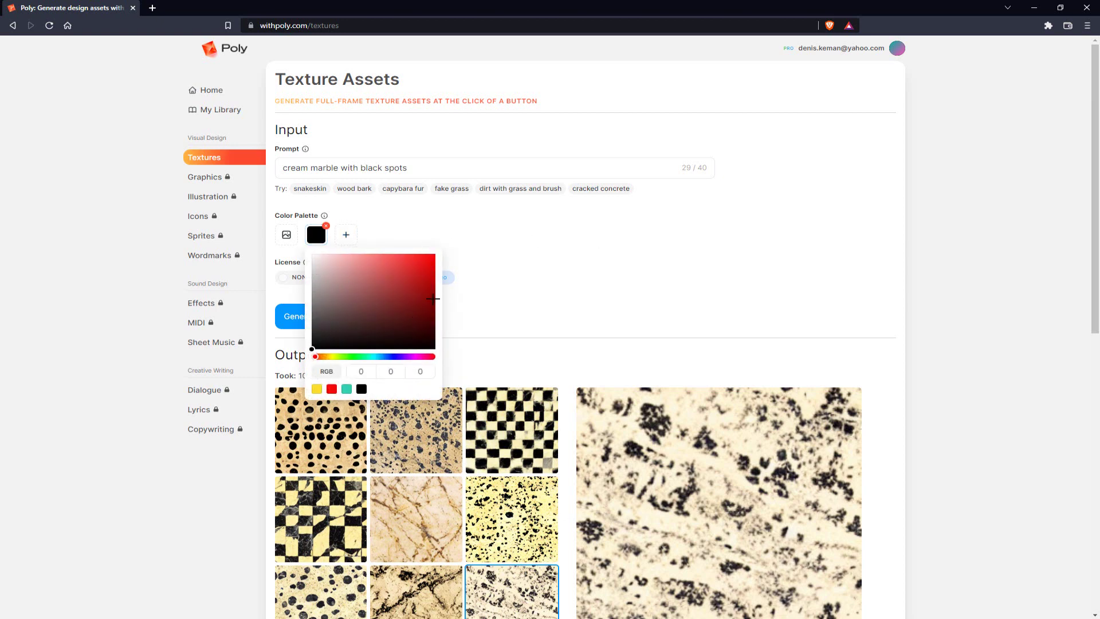
click(360, 357)
drag(382, 292, 416, 264)
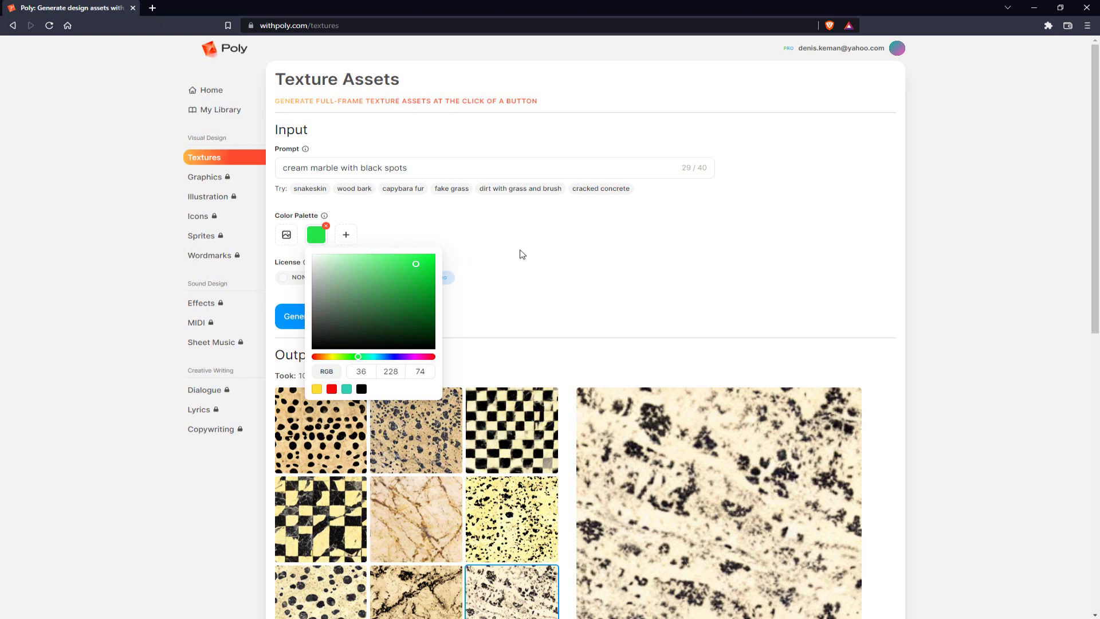
click(463, 255)
- Add a bright turquoise second swatch to the color palette
click(346, 234)
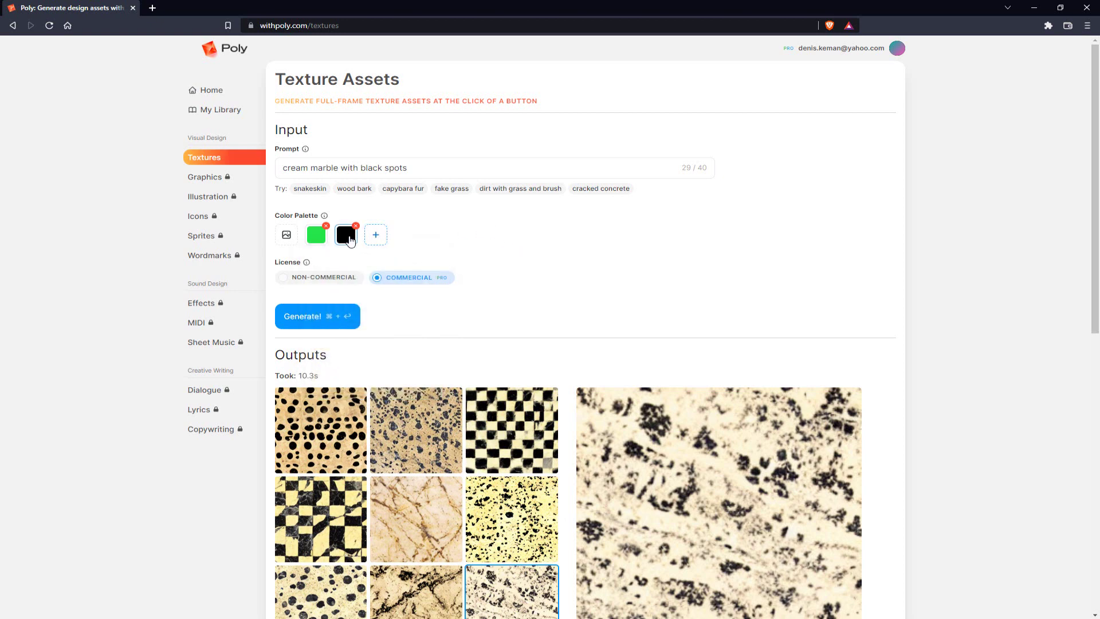
click(350, 239)
drag(411, 357, 402, 356)
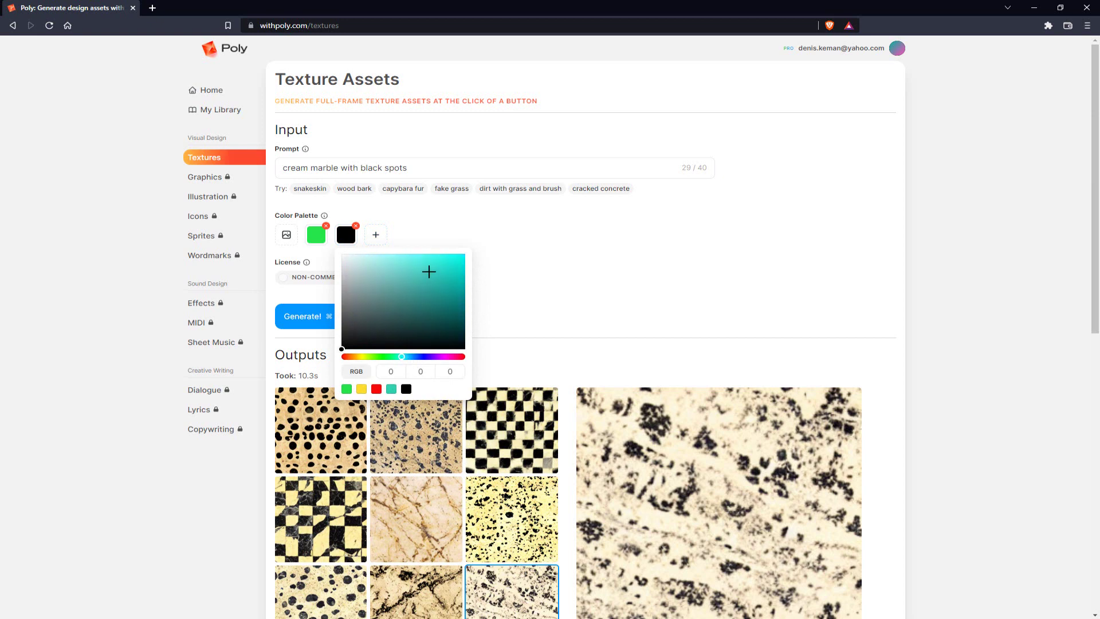
drag(428, 271, 452, 264)
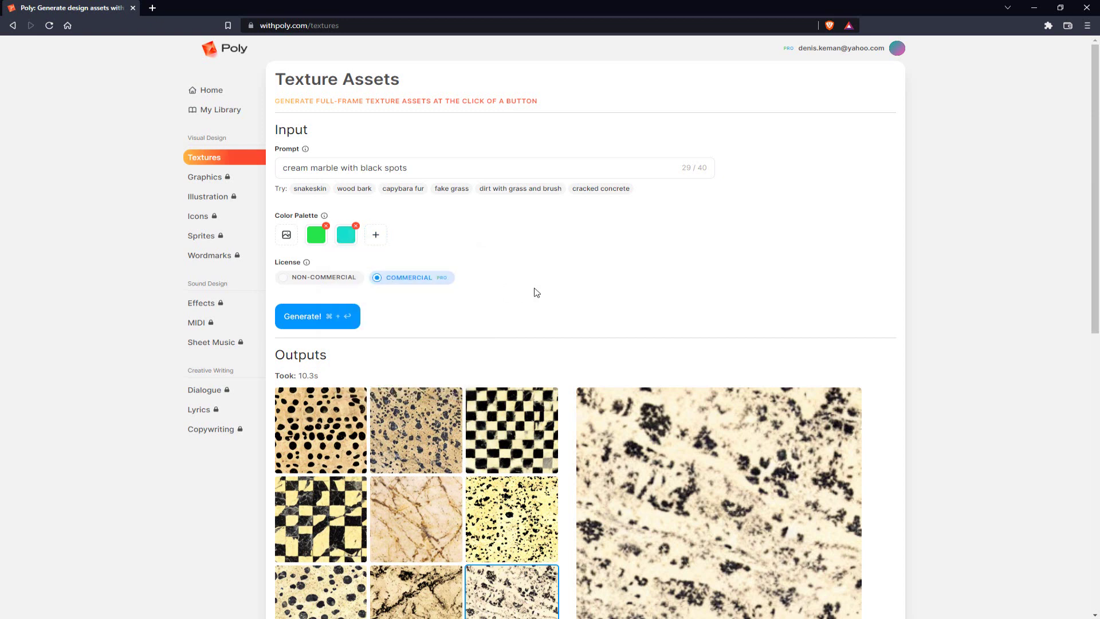
- Add a saturated red third swatch to the color palette
click(376, 235)
click(377, 240)
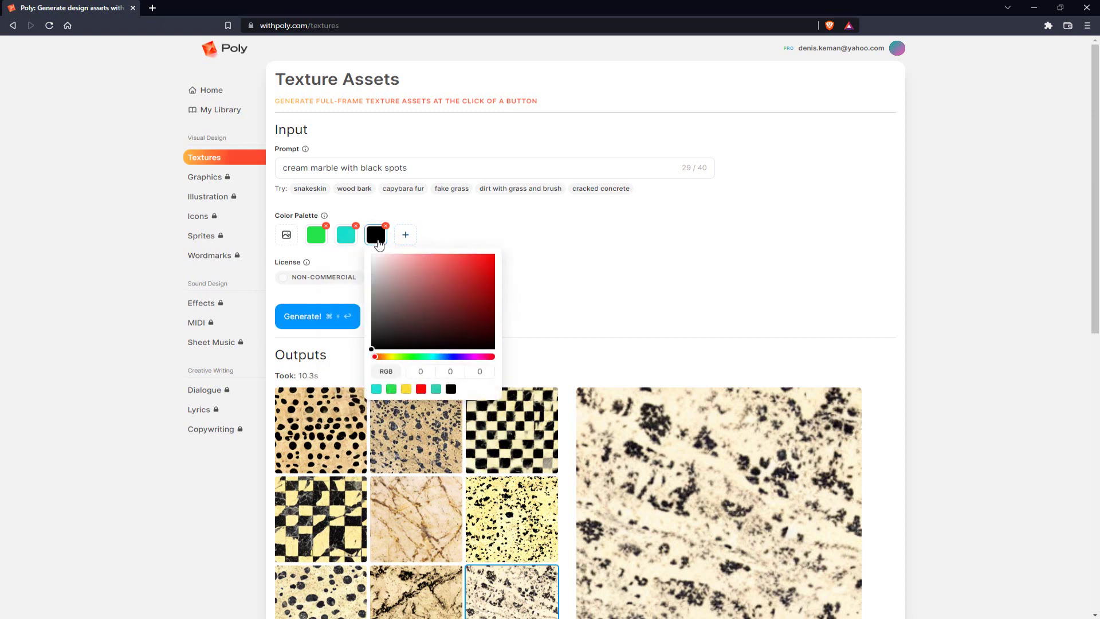
drag(475, 269, 490, 260)
- Add a golden yellow fourth swatch to the color palette
click(405, 235)
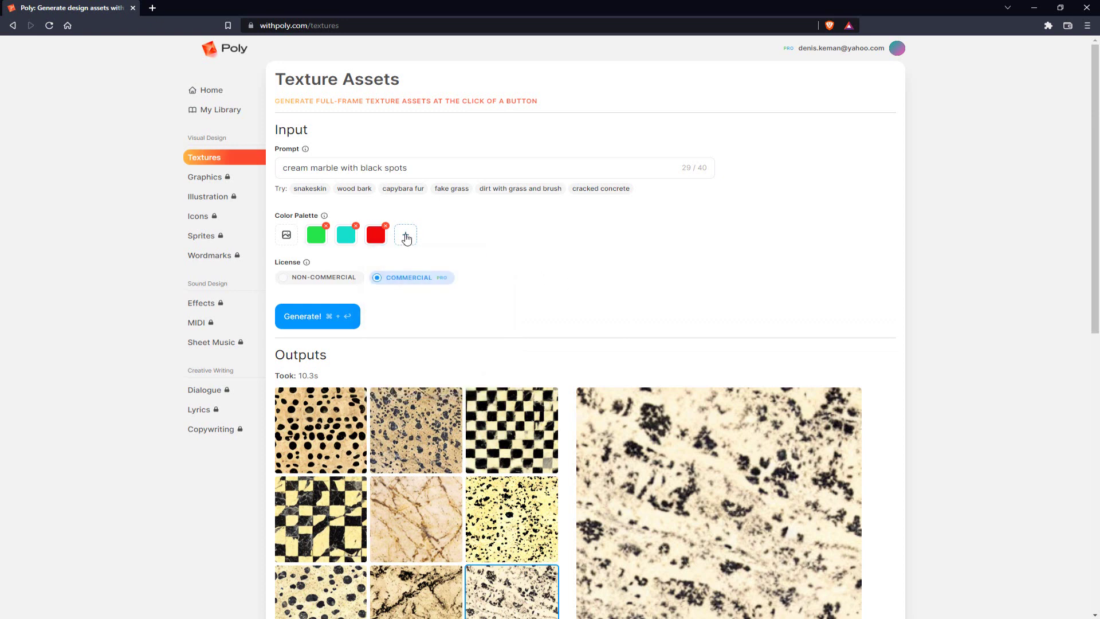
click(406, 235)
click(421, 356)
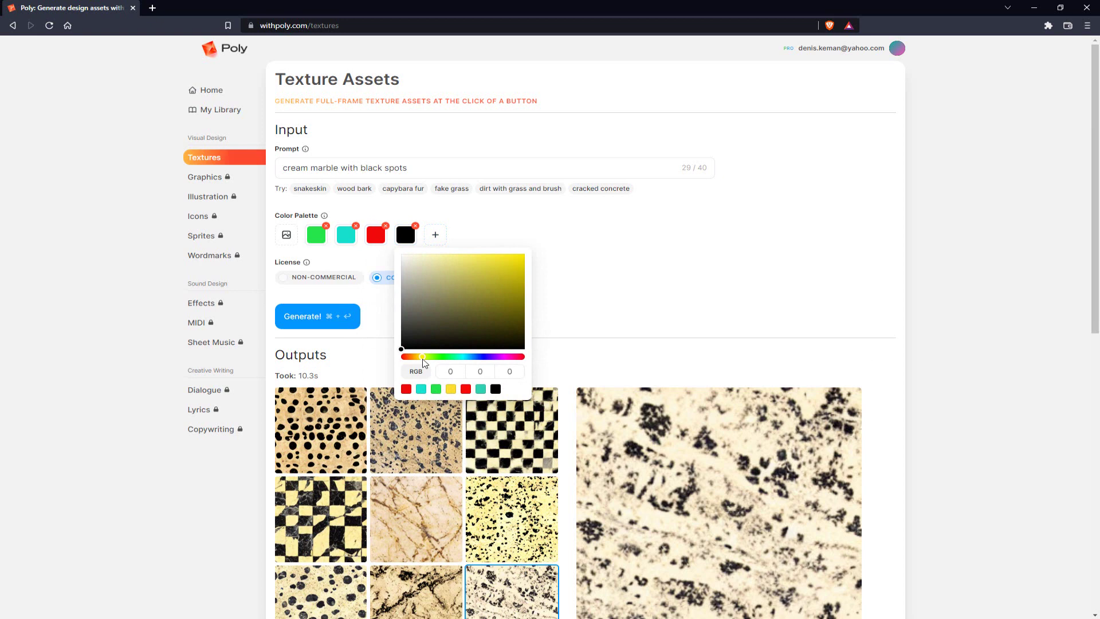
click(494, 283)
click(515, 261)
click(603, 309)
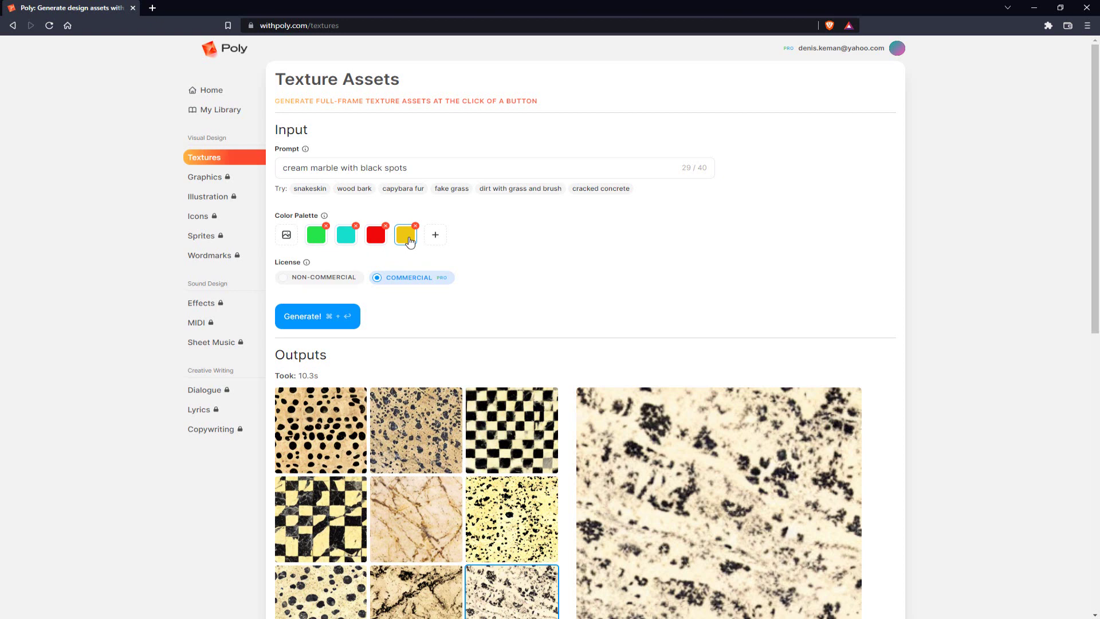
- Replace the texture prompt with "rough plastic" and generate textures using the four-color palette
drag(437, 167, 253, 170)
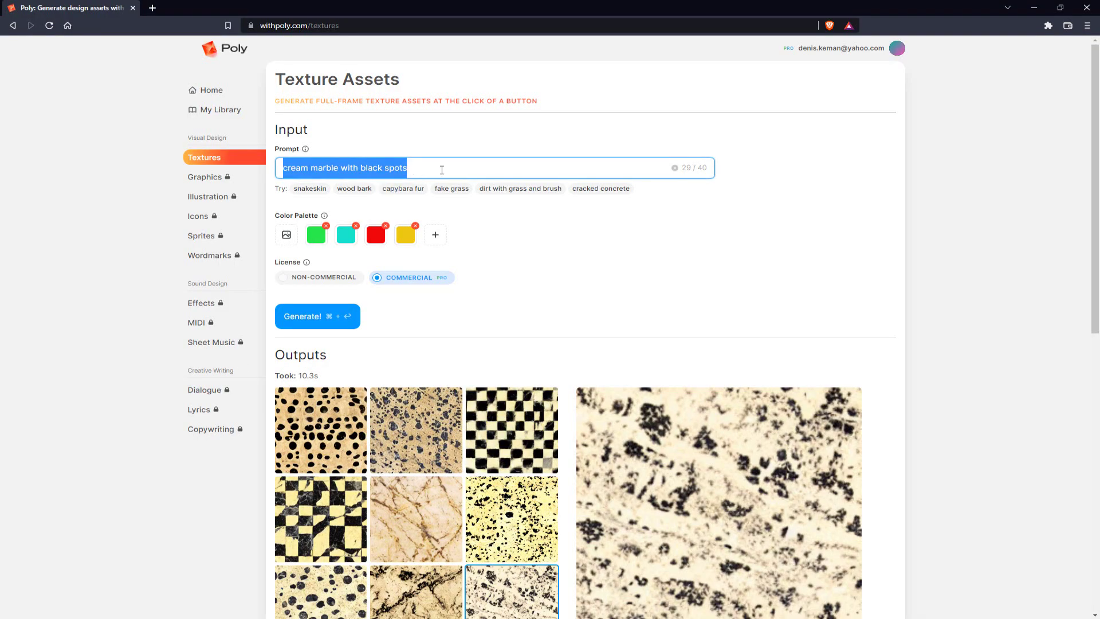
click(456, 169)
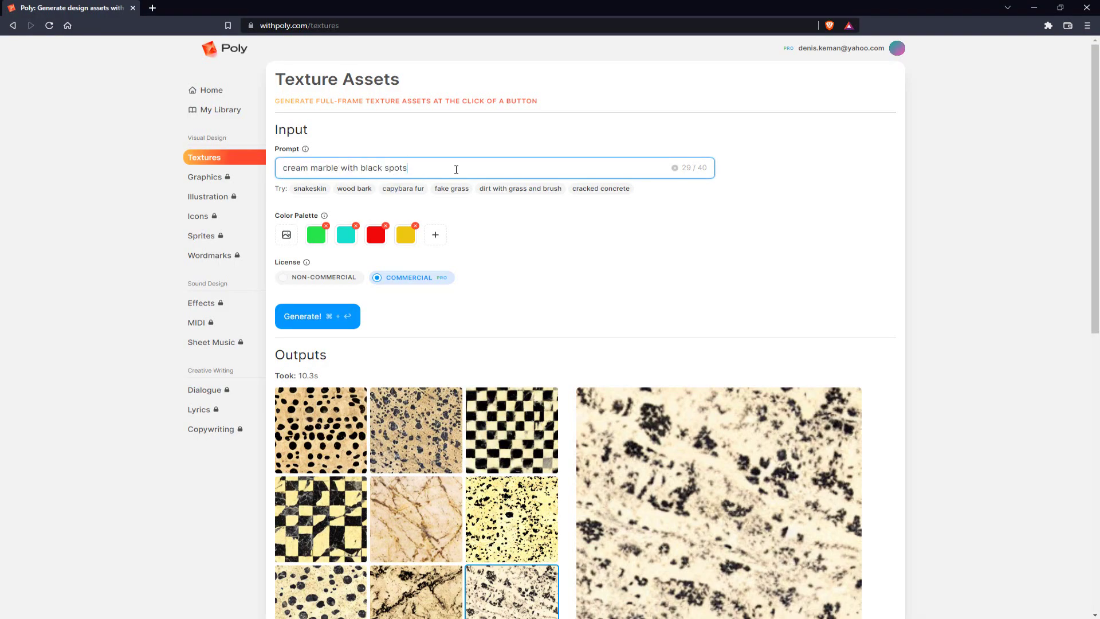
key(ctrl+a)
text(ro)
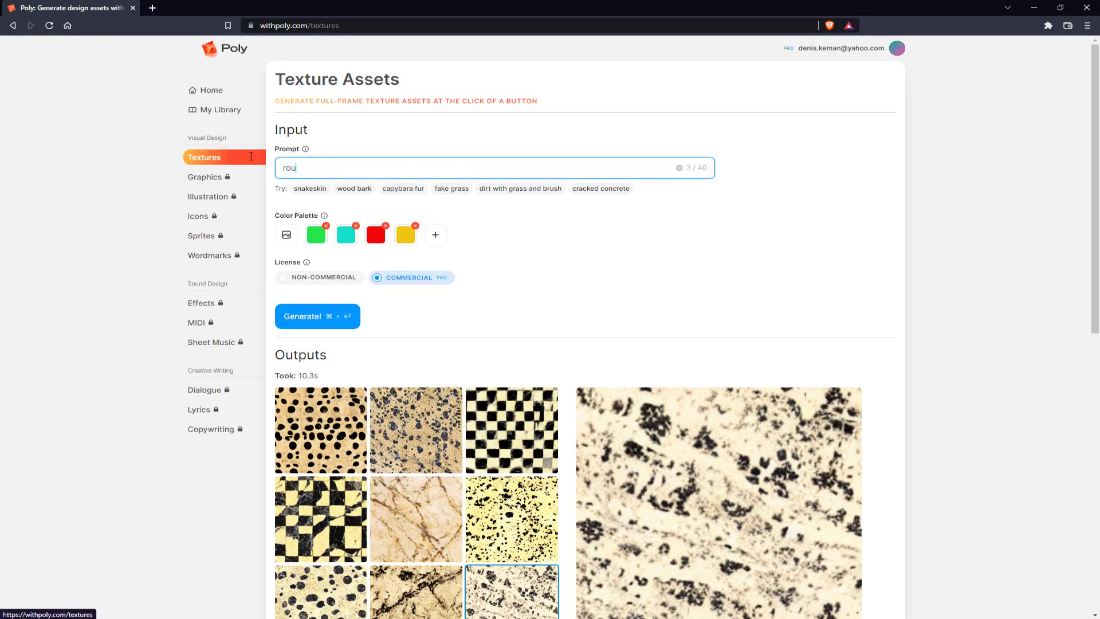
text(ugh plasic)
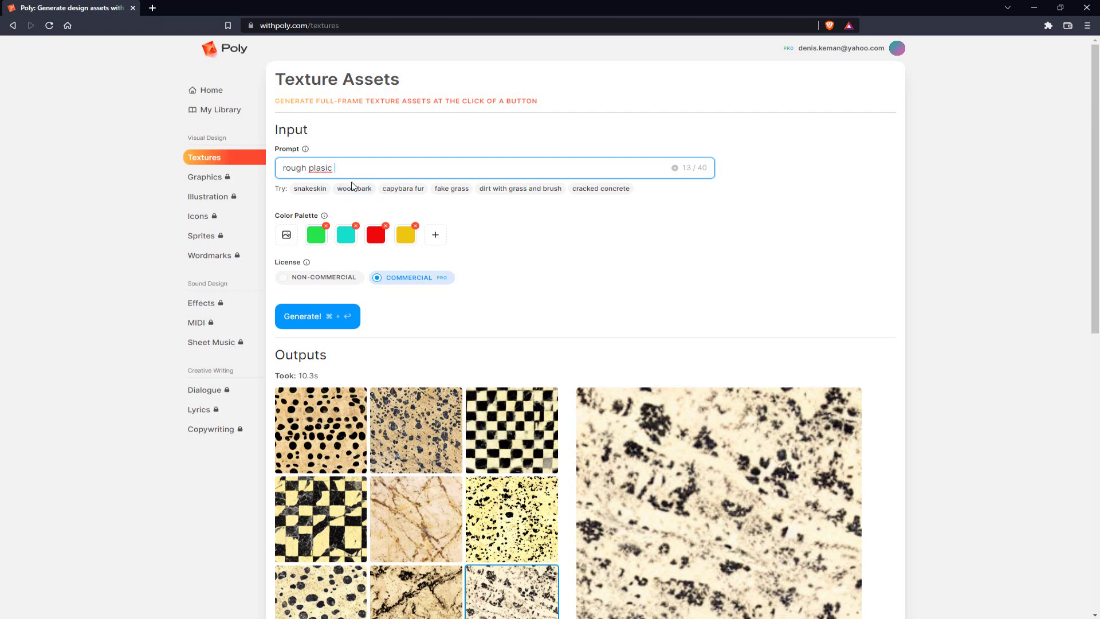
key(BackSpace)
key(BackSpace)
key(BackSpace)
click(307, 318)
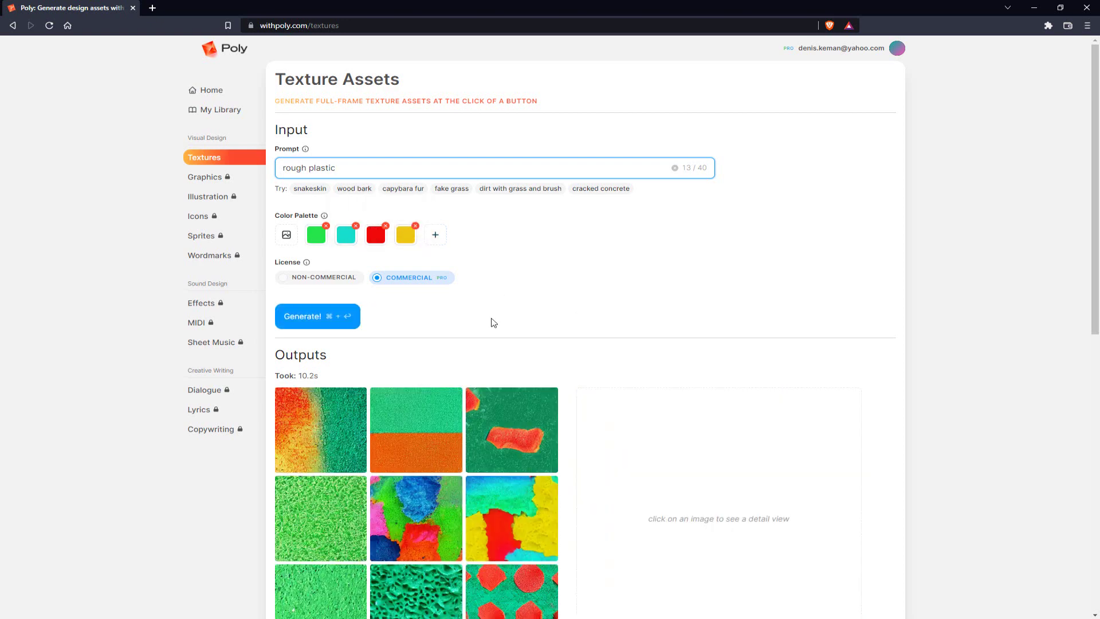
- Preview several generated rough plastic swatches in detail, including the multicolored patches, the plain green ones and the red piece on green
scroll(493, 323, down, 3)
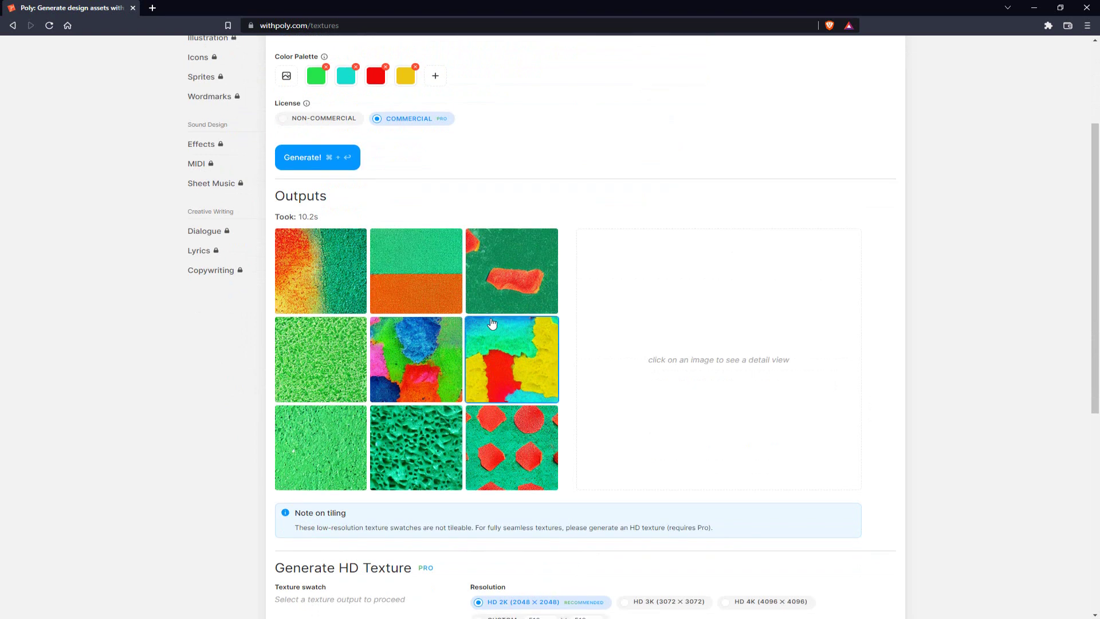
scroll(491, 320, up, 2)
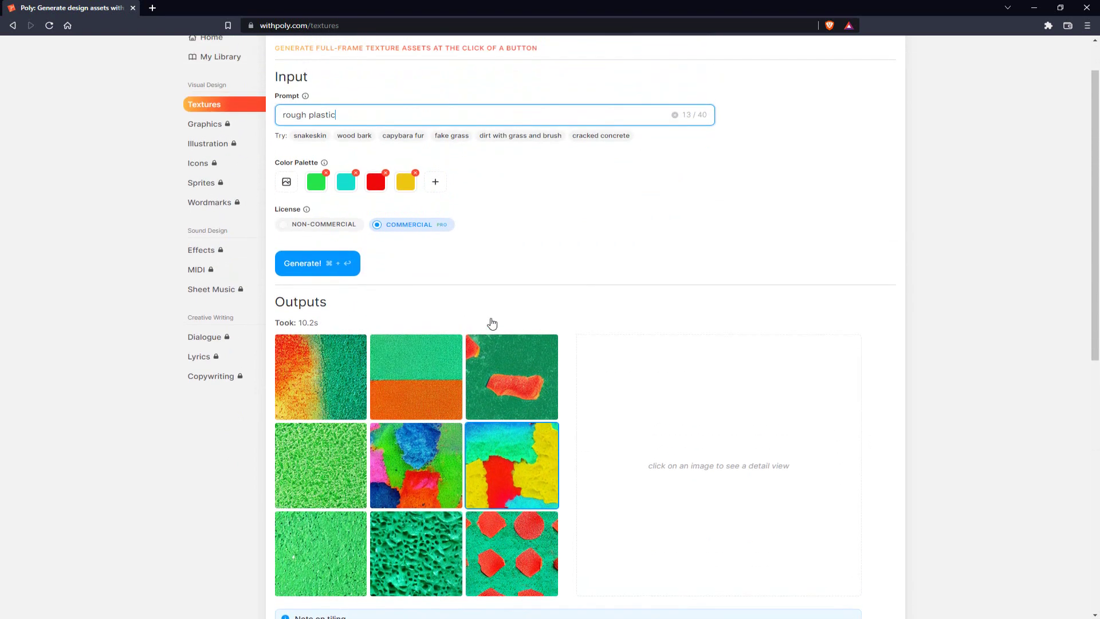
click(425, 470)
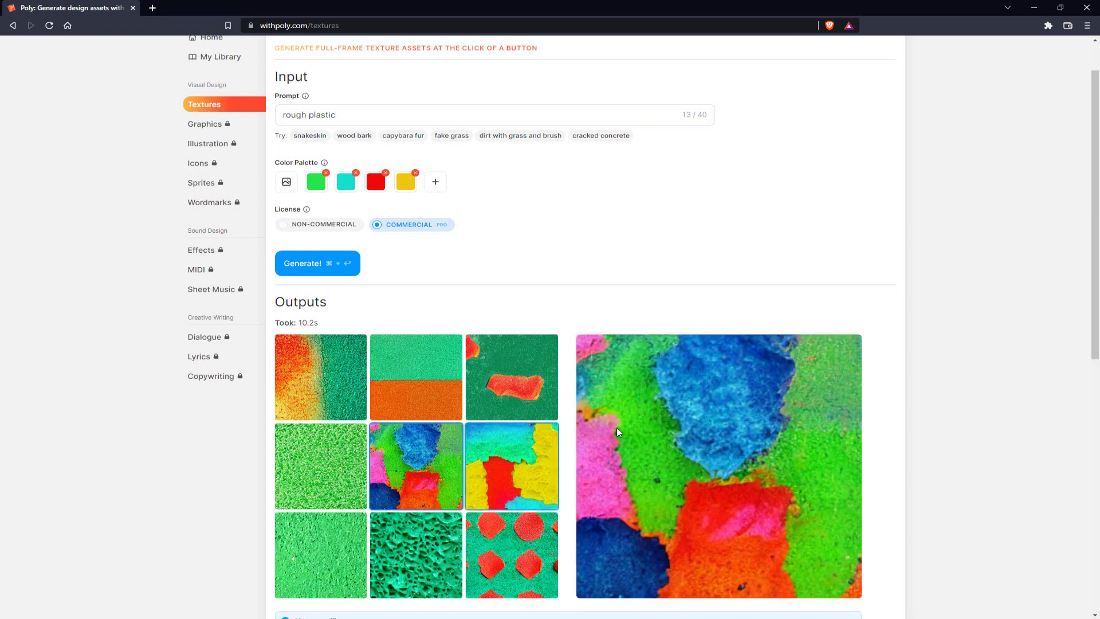
scroll(634, 393, down, 2)
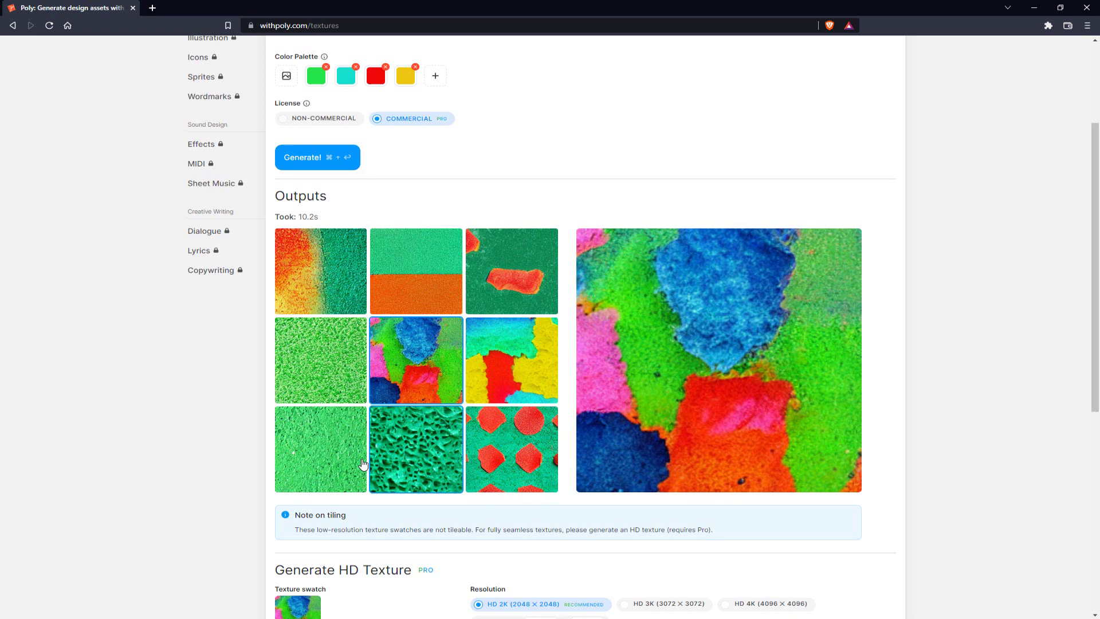
click(322, 453)
scroll(329, 447, up, 1)
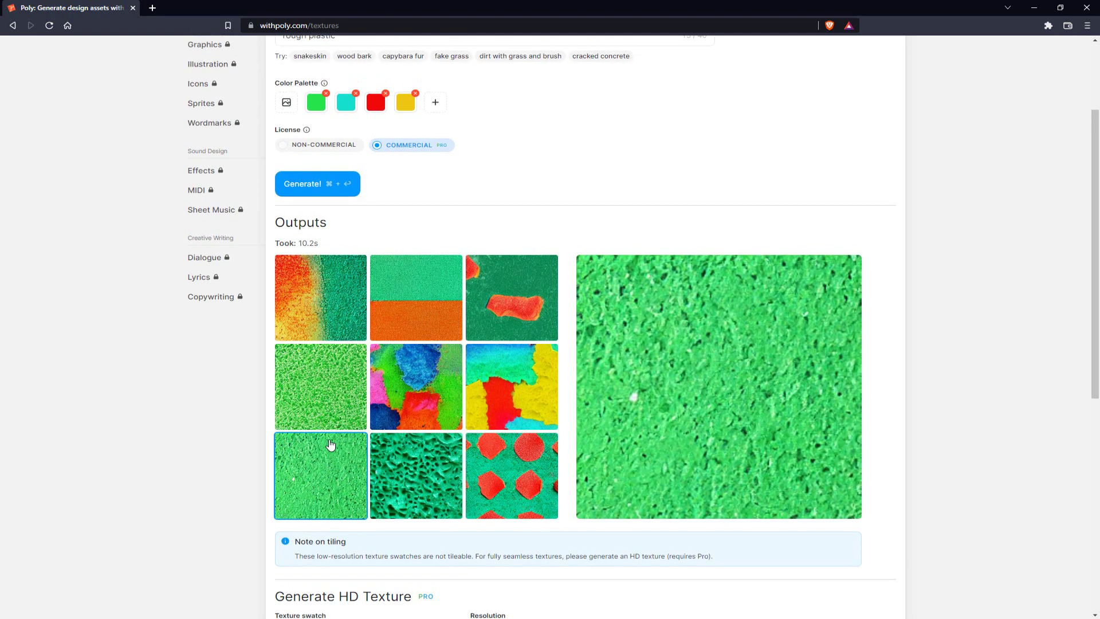
click(331, 422)
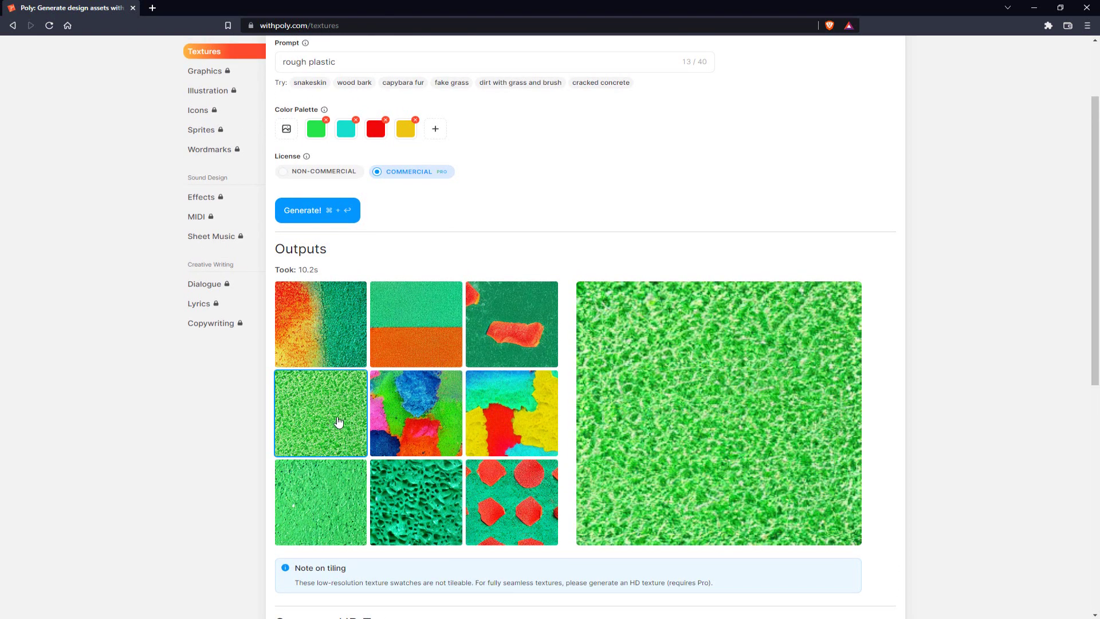
mouse_move(717, 387)
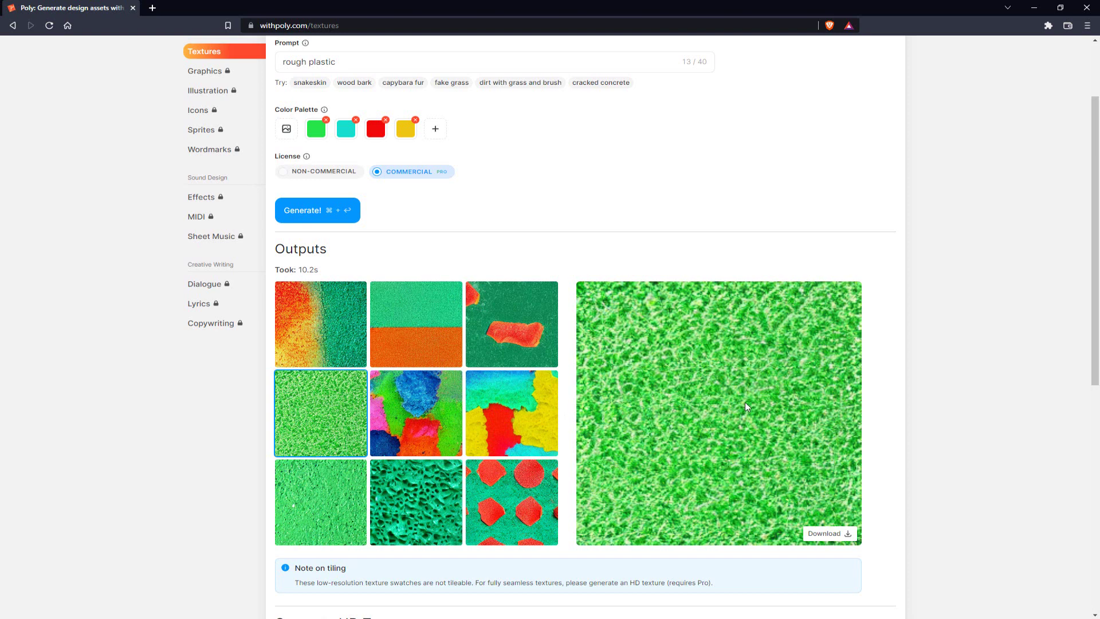
click(520, 505)
click(526, 418)
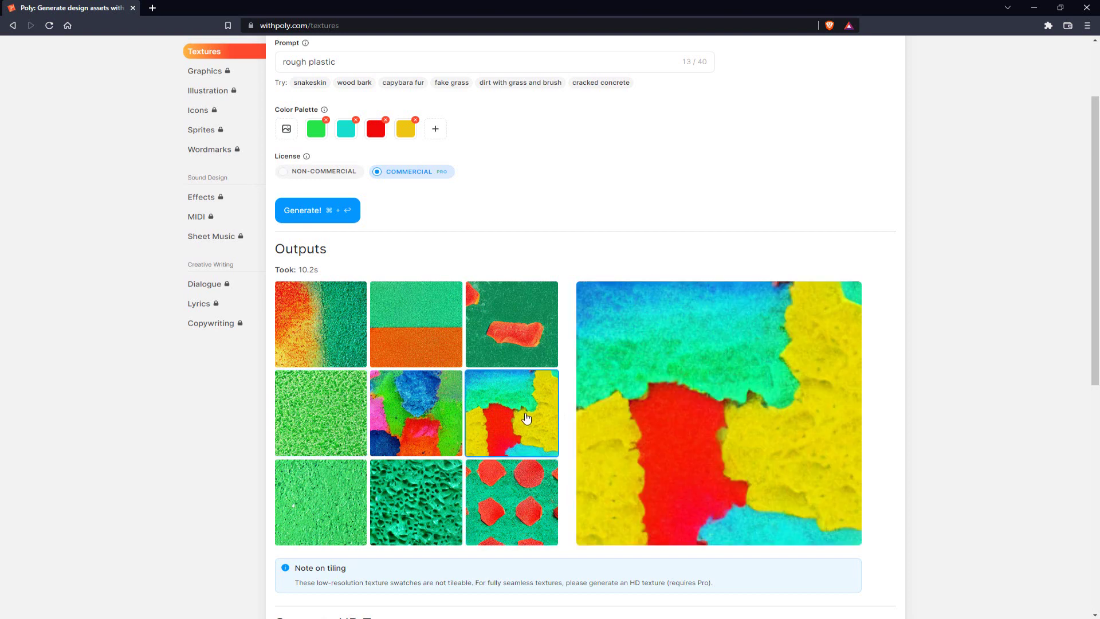
click(530, 351)
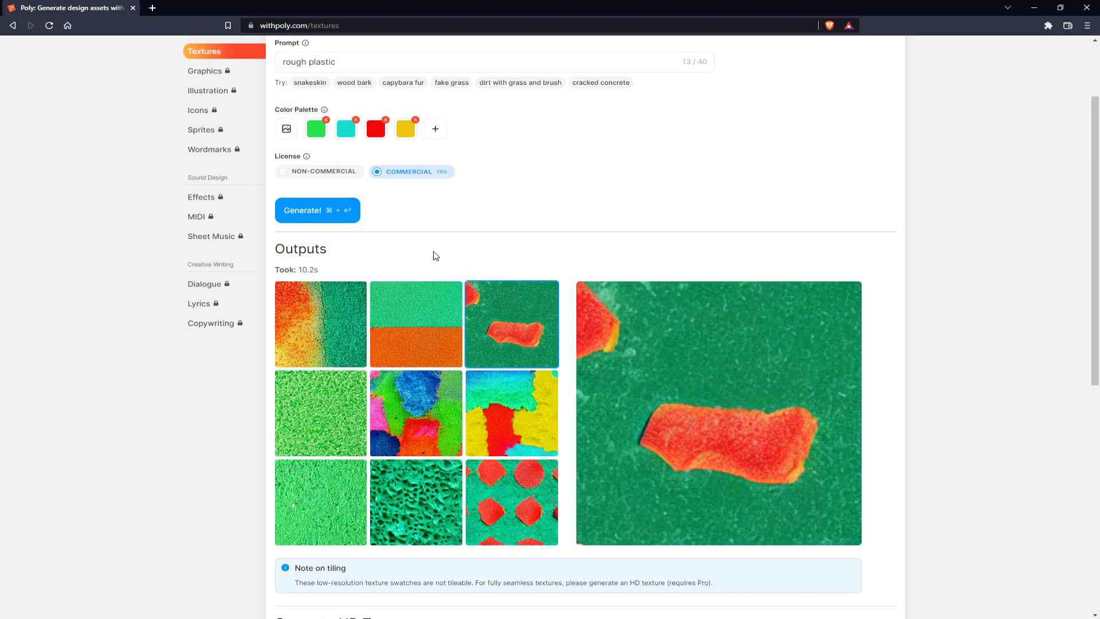
- Generate a new batch of rough plastic textures with the same palette and preview several of the swatches
scroll(475, 275, up, 1)
click(297, 264)
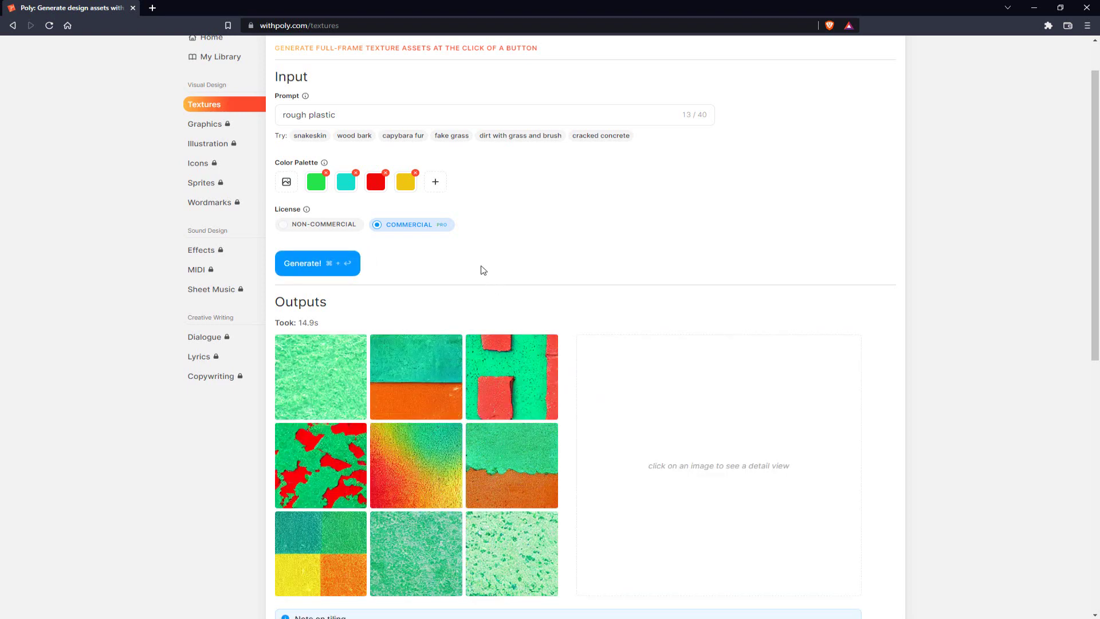
click(298, 379)
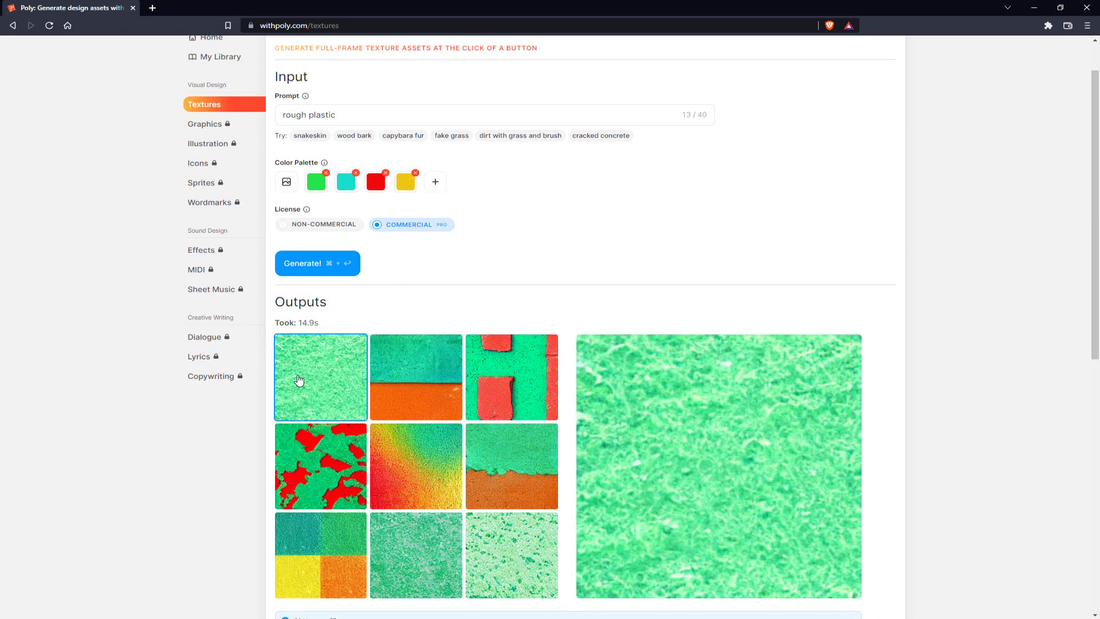
mouse_move(730, 379)
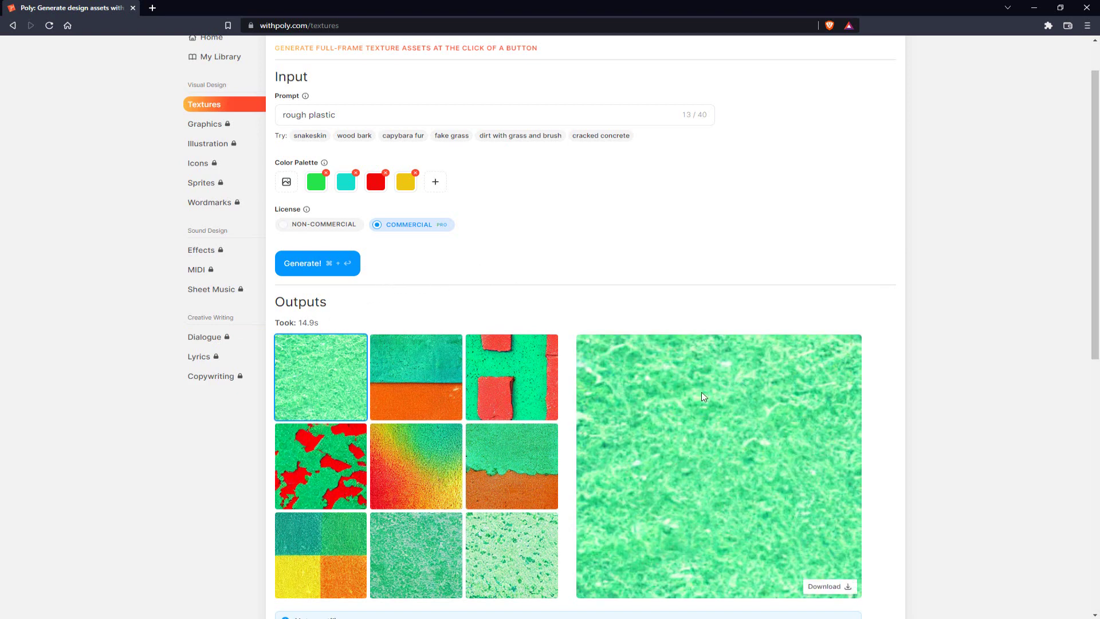
click(520, 550)
click(425, 556)
click(327, 554)
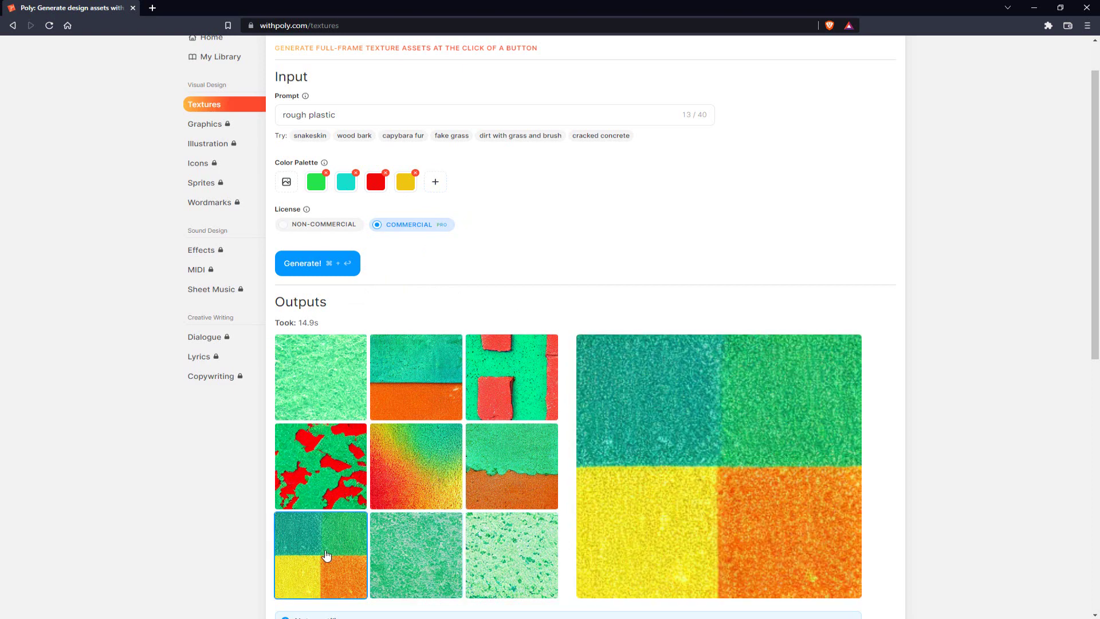
- Select the red-yellow-green gradient swatch and queue its HD texture generation at HD 2K (2048 × 2048)
click(374, 507)
mouse_move(752, 425)
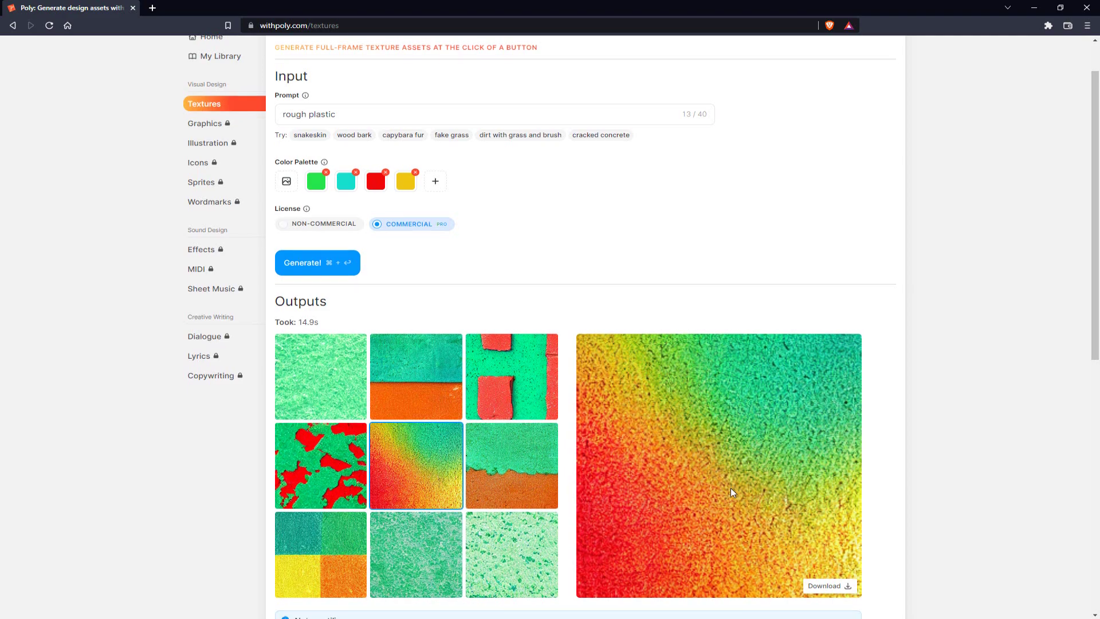
scroll(730, 487, down, 4)
scroll(730, 492, down, 1)
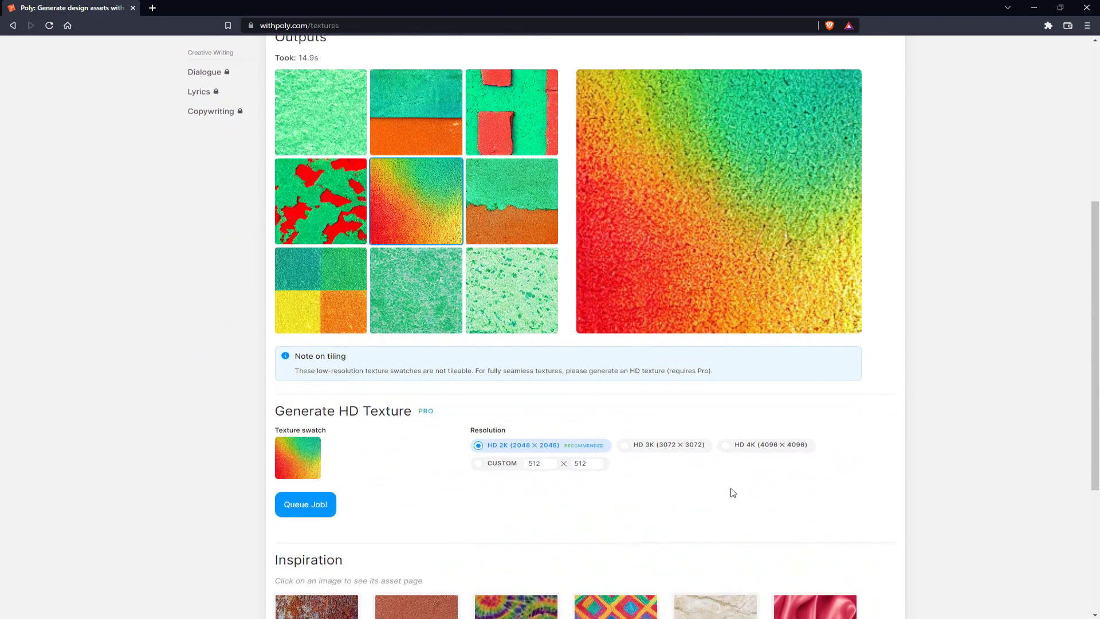
scroll(729, 491, up, 1)
mouse_move(690, 343)
scroll(689, 341, up, 2)
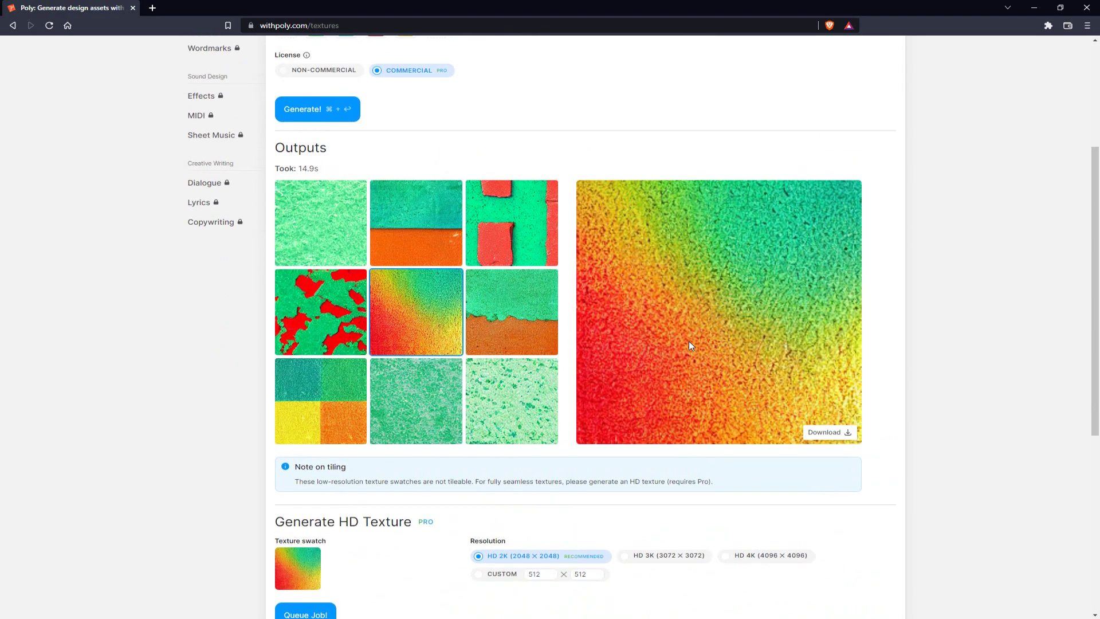
scroll(768, 425, down, 2)
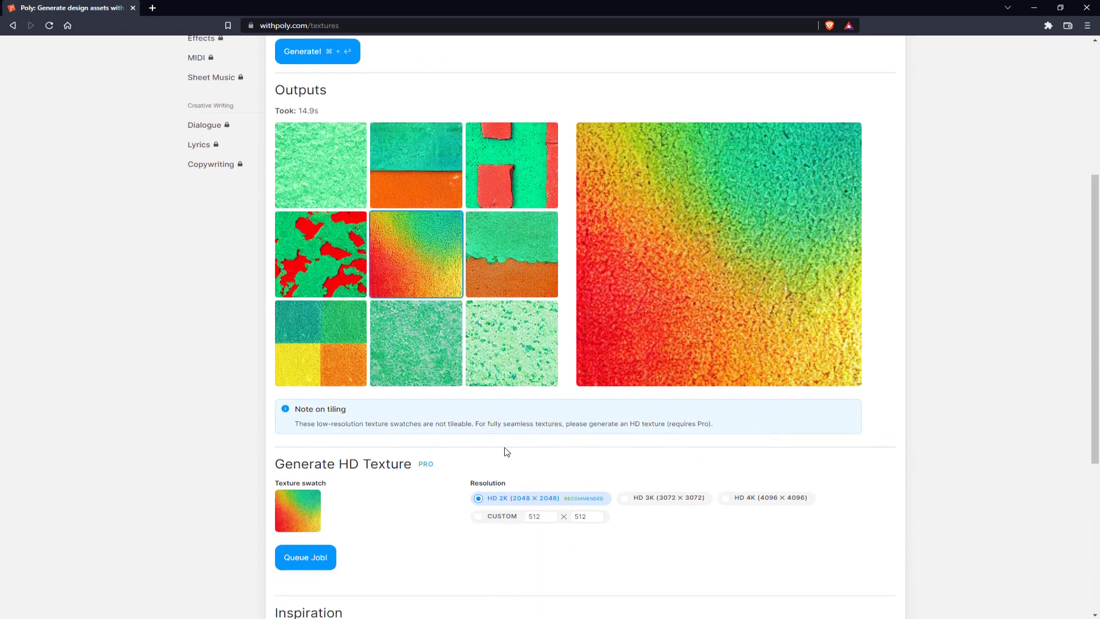
click(316, 558)
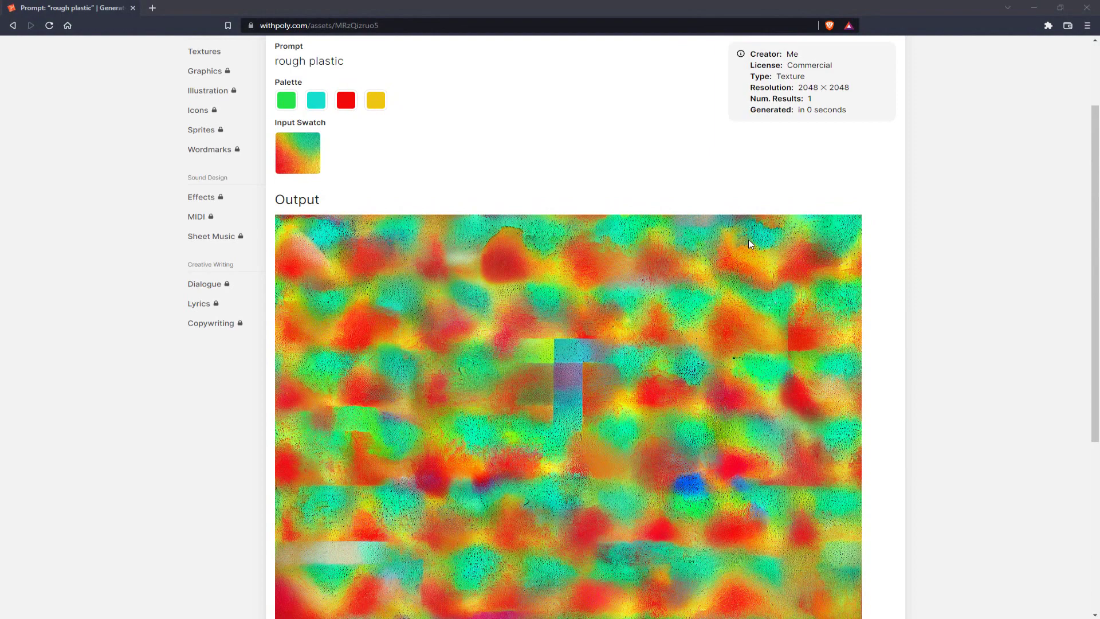
- Examine the full HD texture output and compare it with its input swatch and asset details
scroll(727, 267, down, 3)
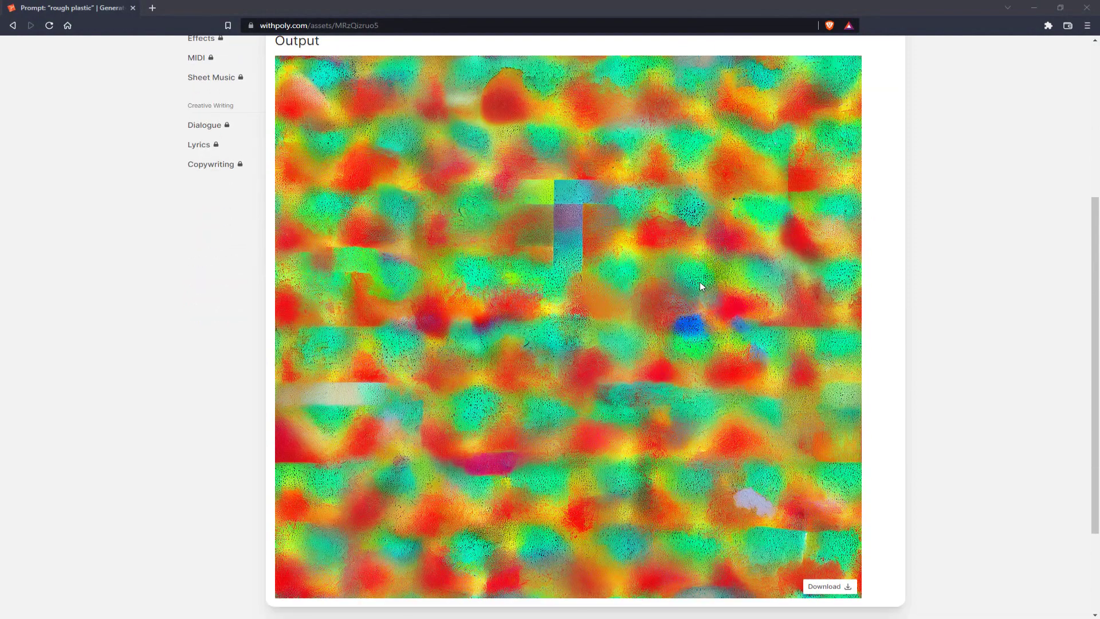
scroll(690, 289, up, 2)
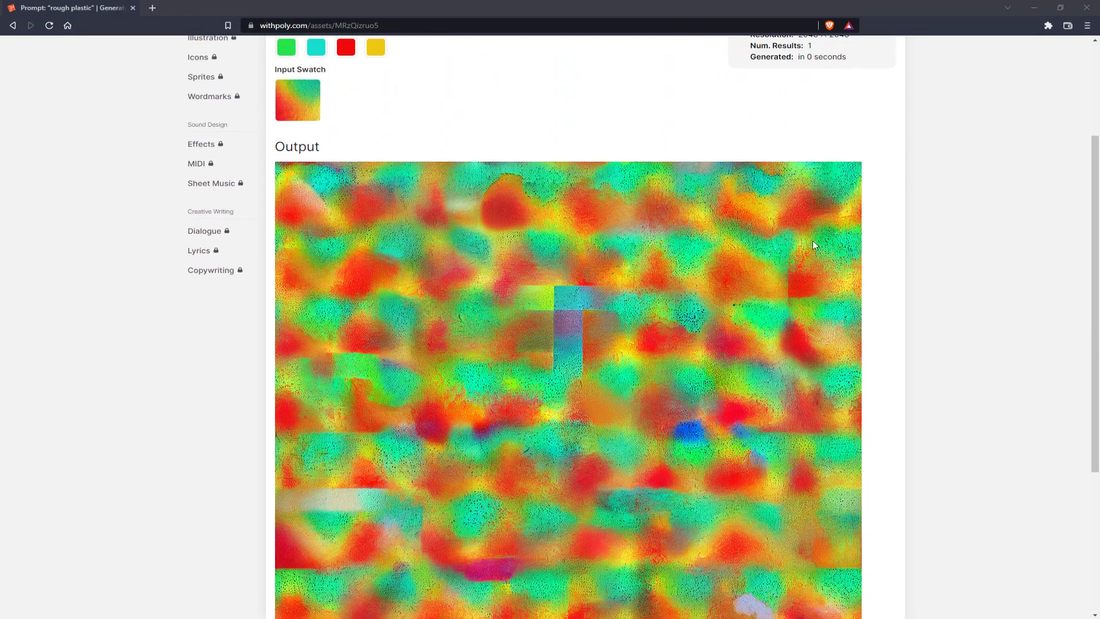
scroll(395, 221, up, 2)
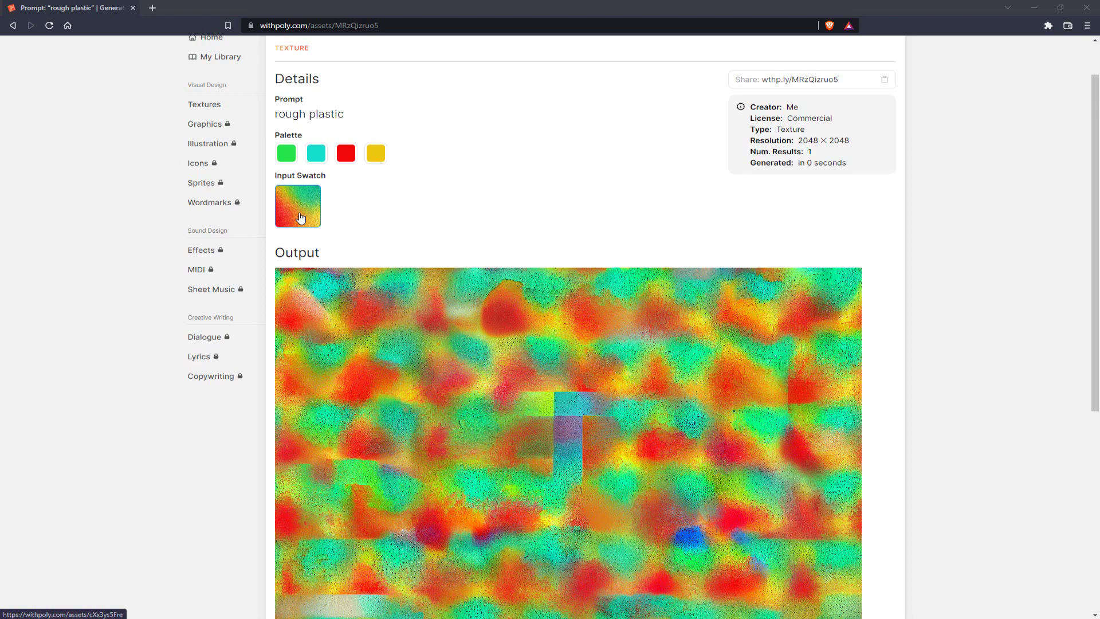
scroll(556, 280, down, 5)
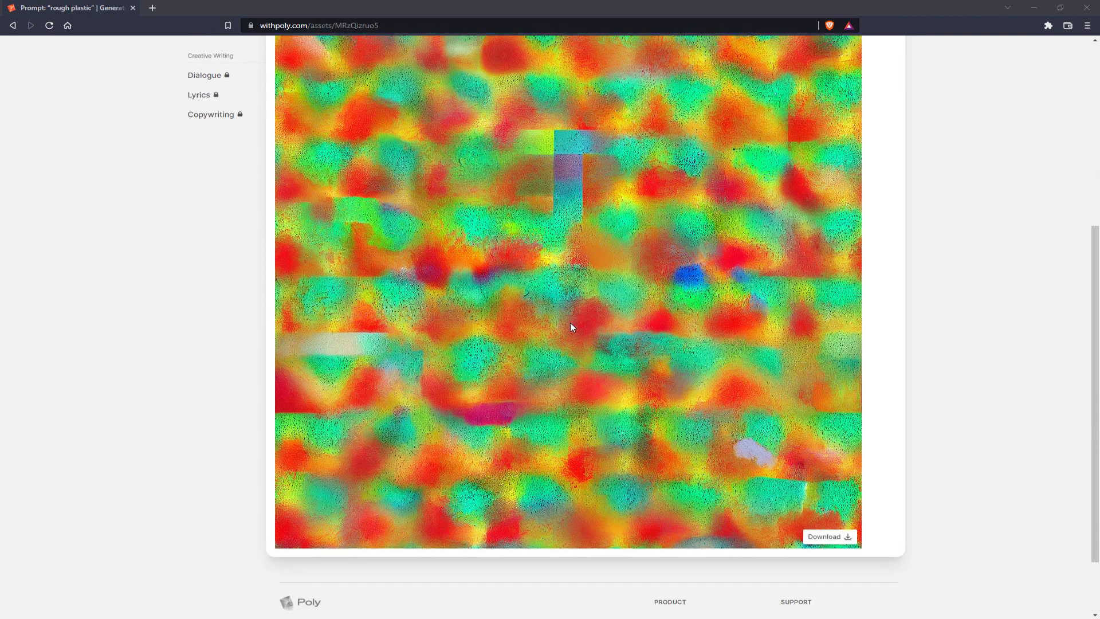
scroll(569, 322, up, 4)
scroll(526, 290, up, 2)
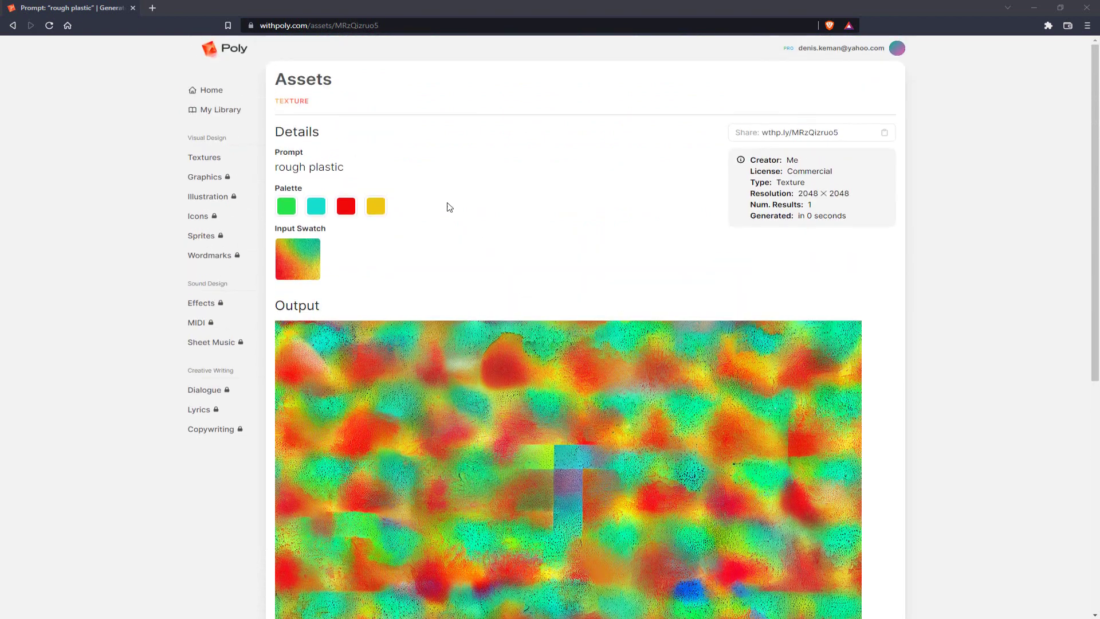
- Return to the texture generator and remove all four swatches from the color palette
click(215, 156)
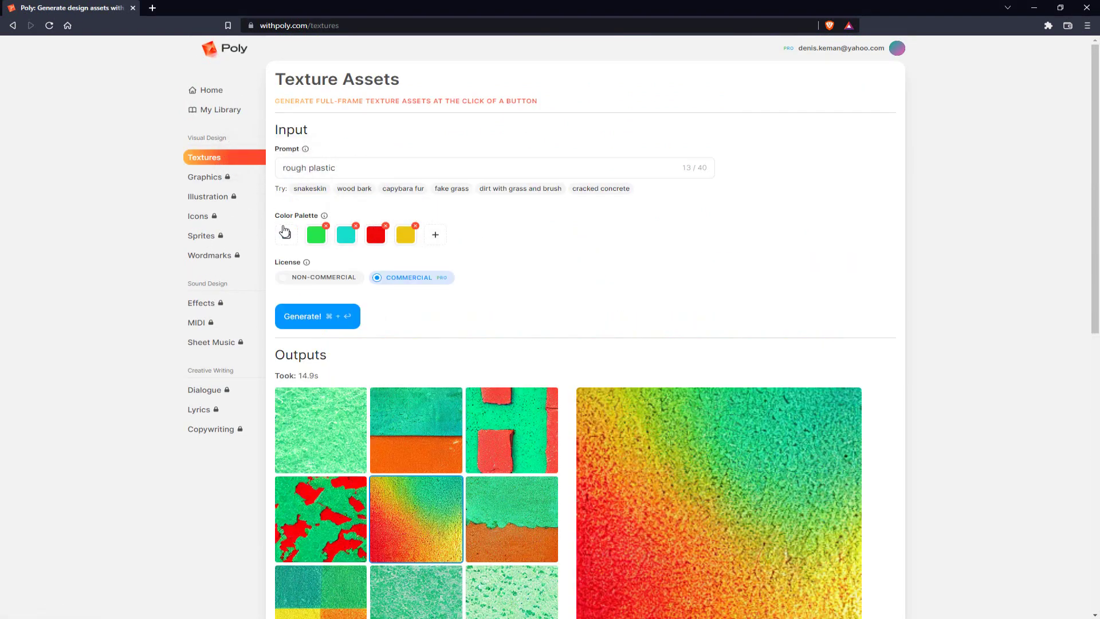
double_click(325, 227)
click(324, 227)
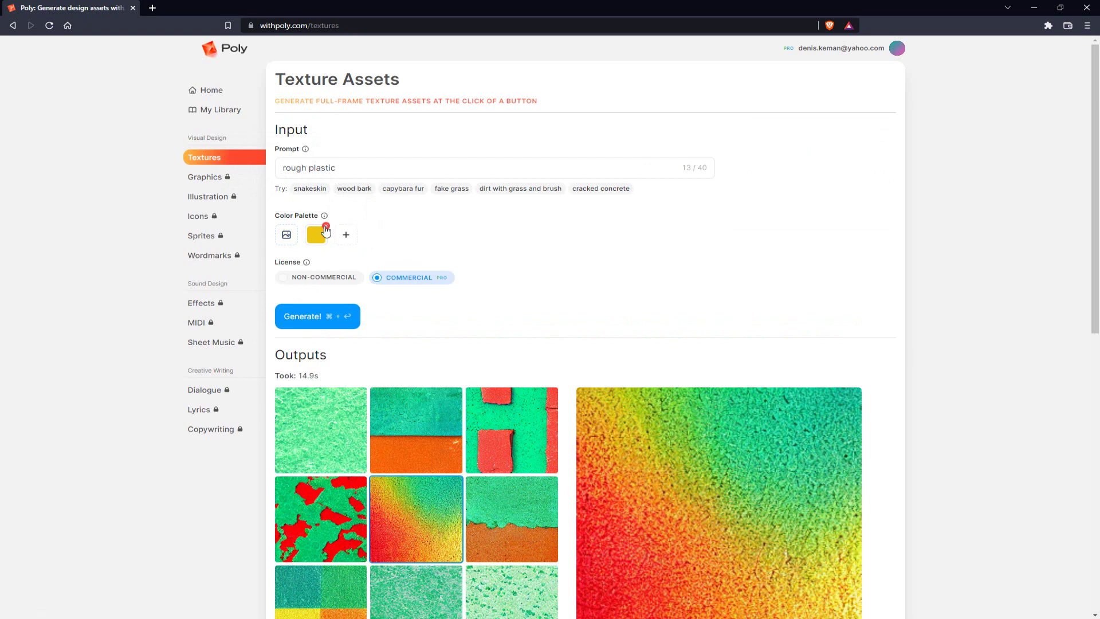
click(325, 227)
click(455, 231)
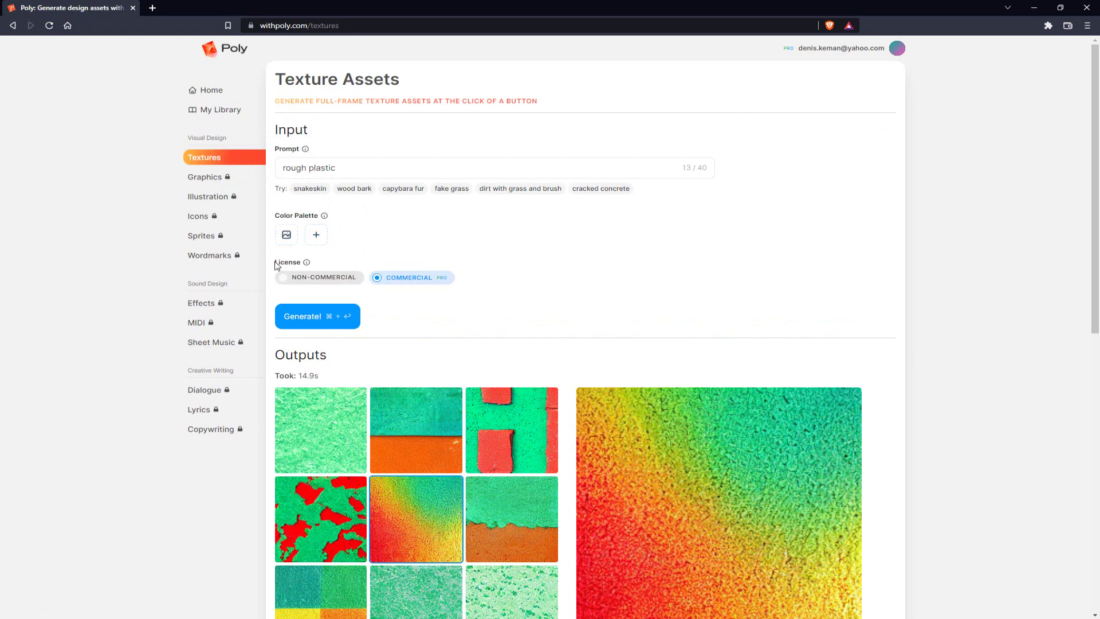
- Generate rough plastic textures without a color palette and select the pinkish porous swatch for a detail view
click(310, 318)
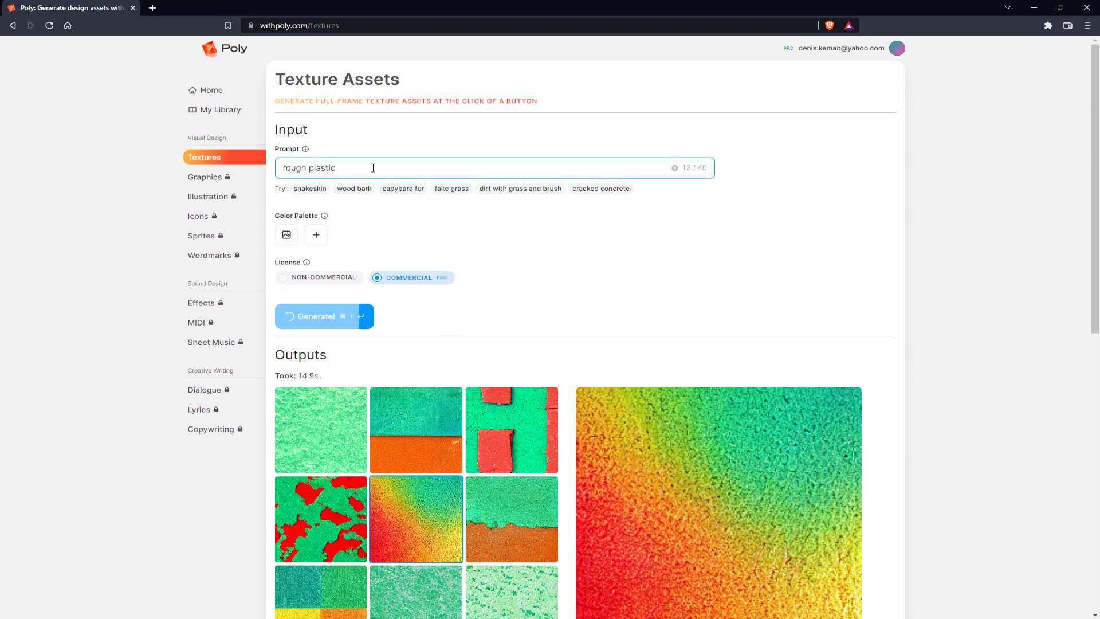
click(452, 259)
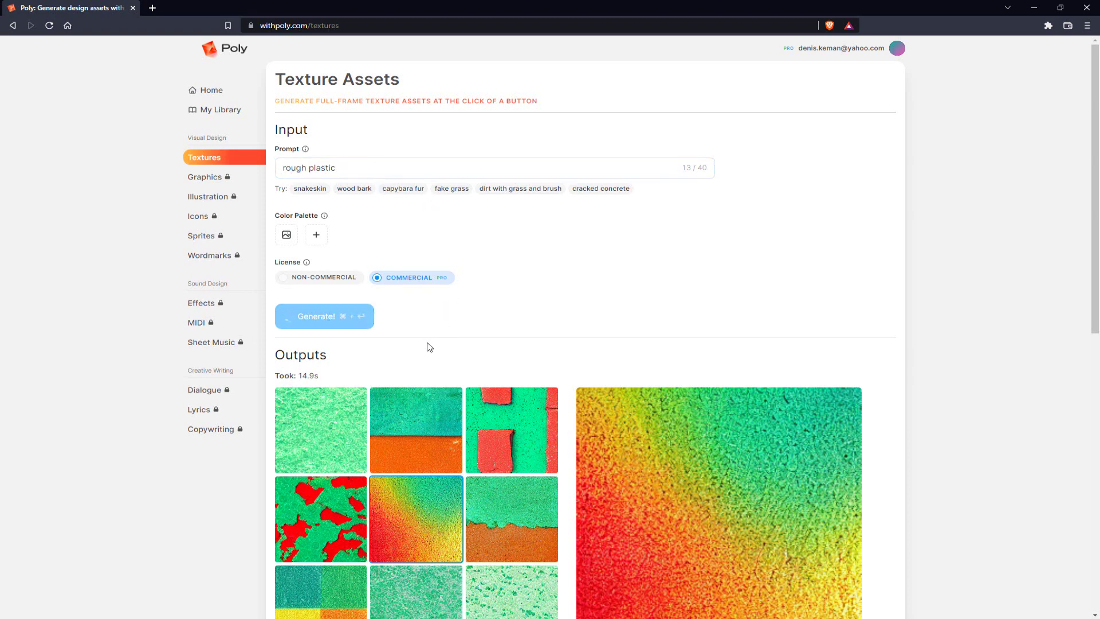
scroll(556, 360, down, 3)
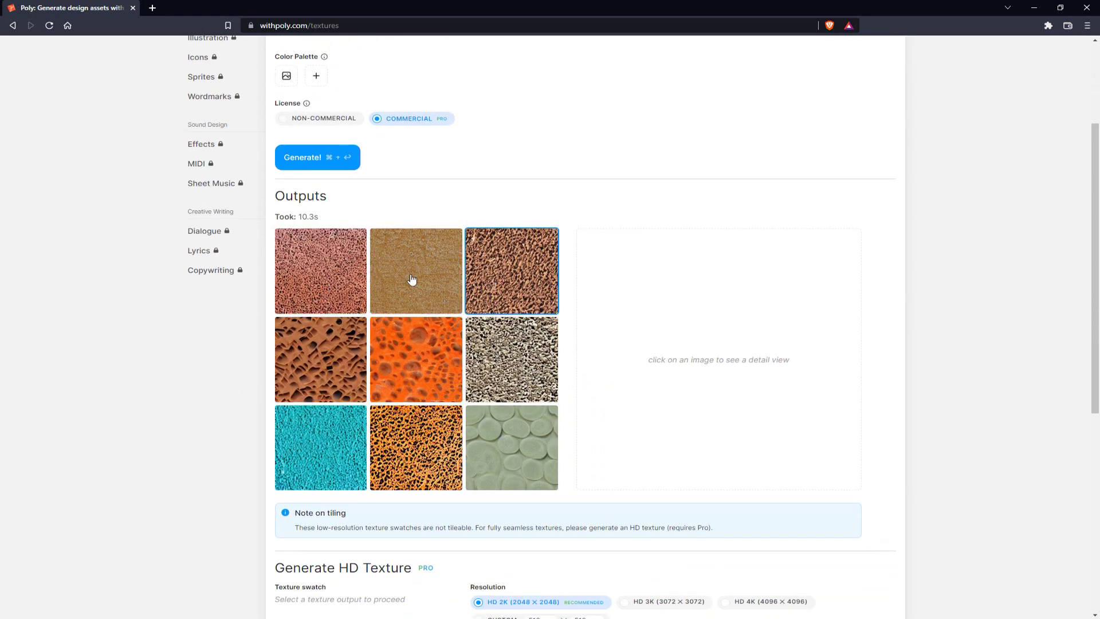
click(378, 270)
click(308, 263)
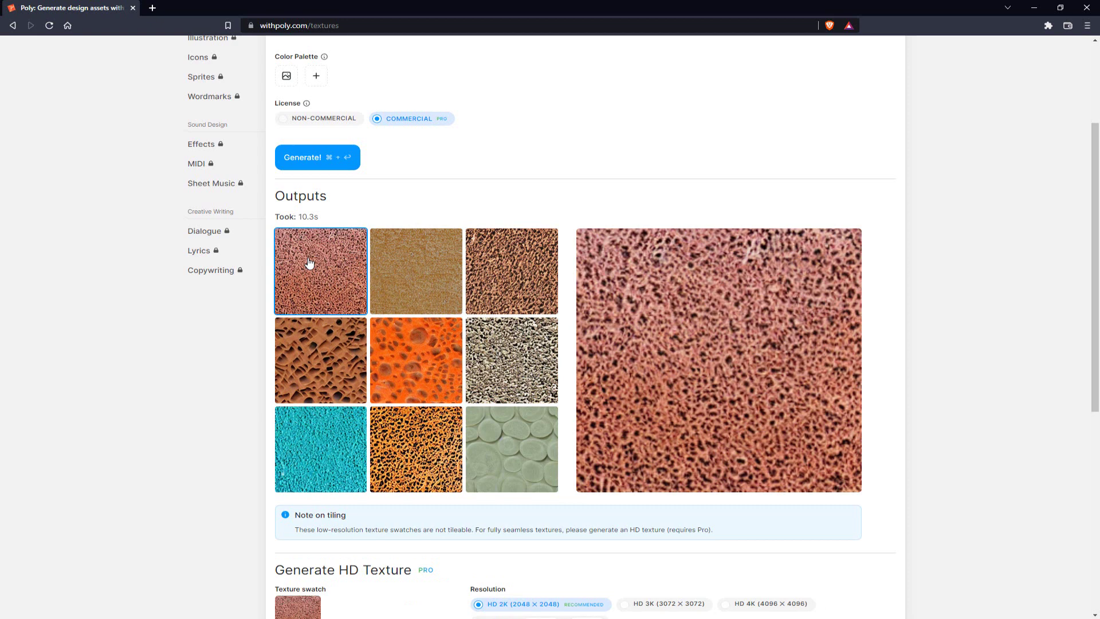
- Compare the orange-black, turquoise and beige porous swatches in the enlarged preview
click(436, 440)
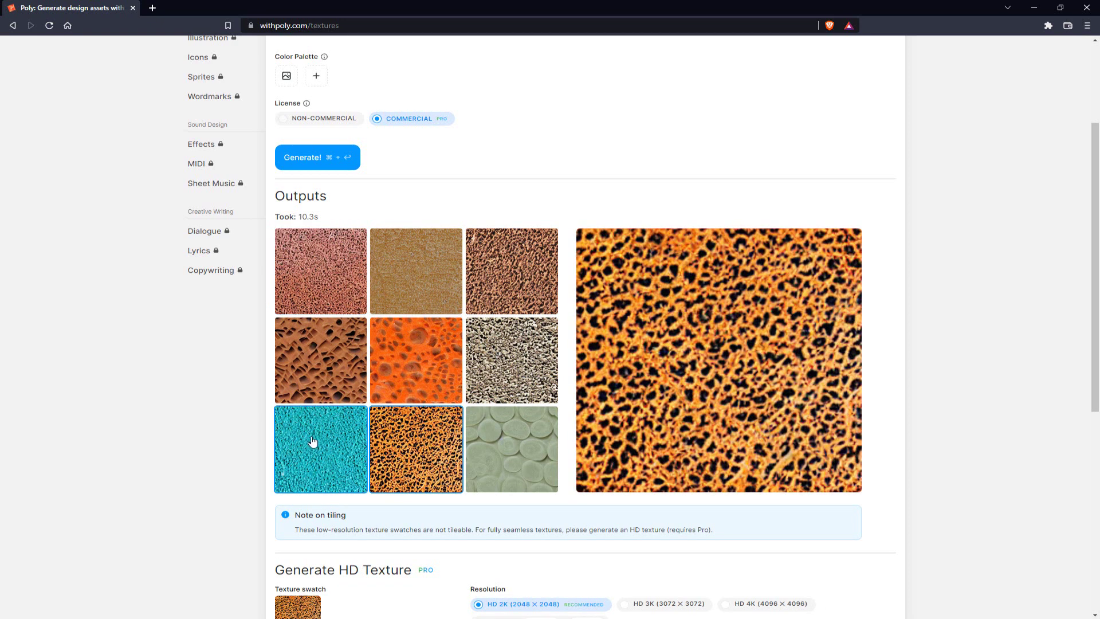
click(312, 441)
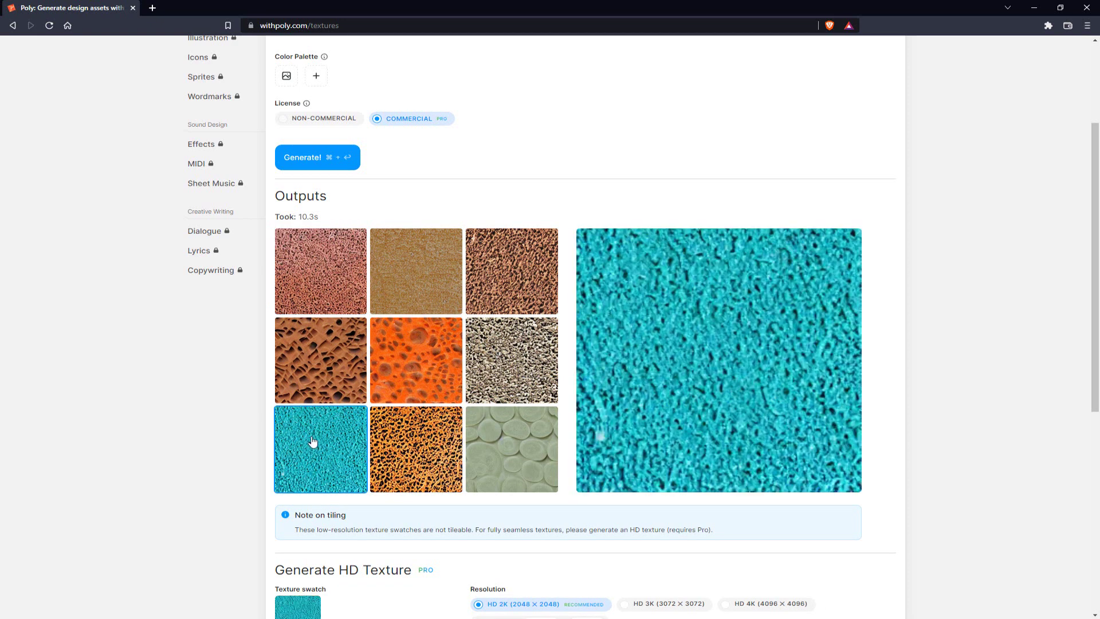
click(511, 367)
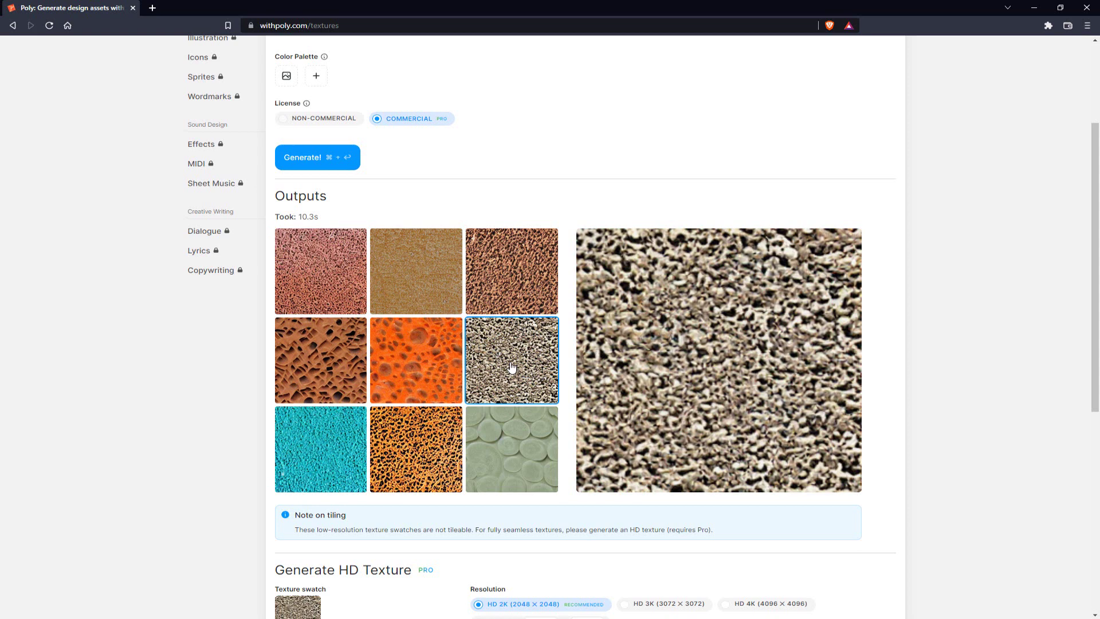
- Select the pinkish porous swatch and generate its HD texture at HD 2K (2048 × 2048)
click(344, 272)
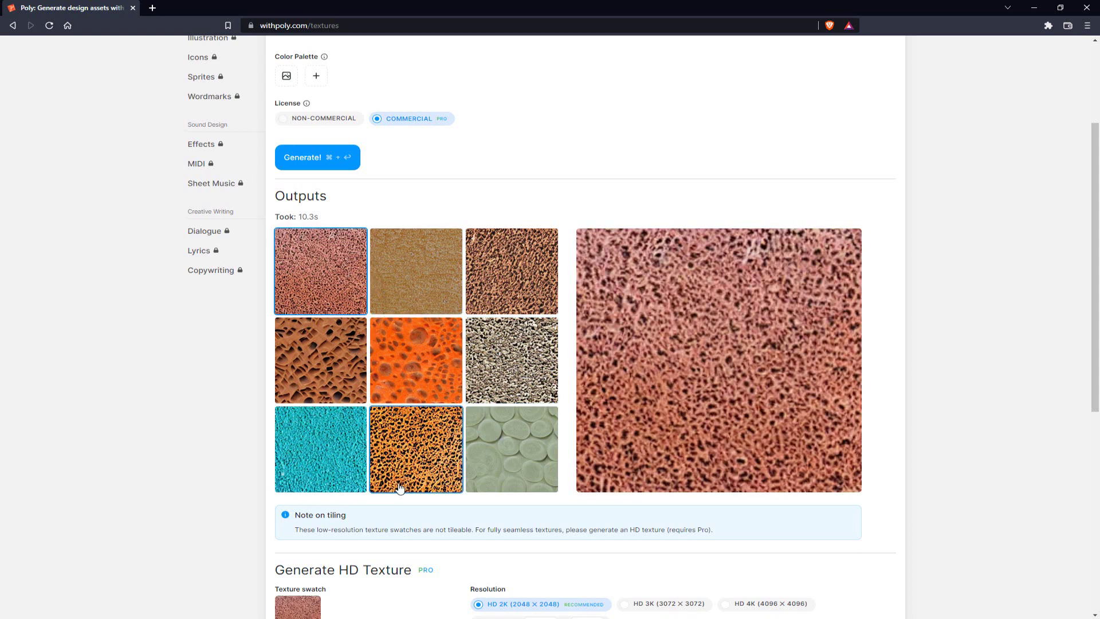
scroll(412, 458, down, 3)
click(331, 510)
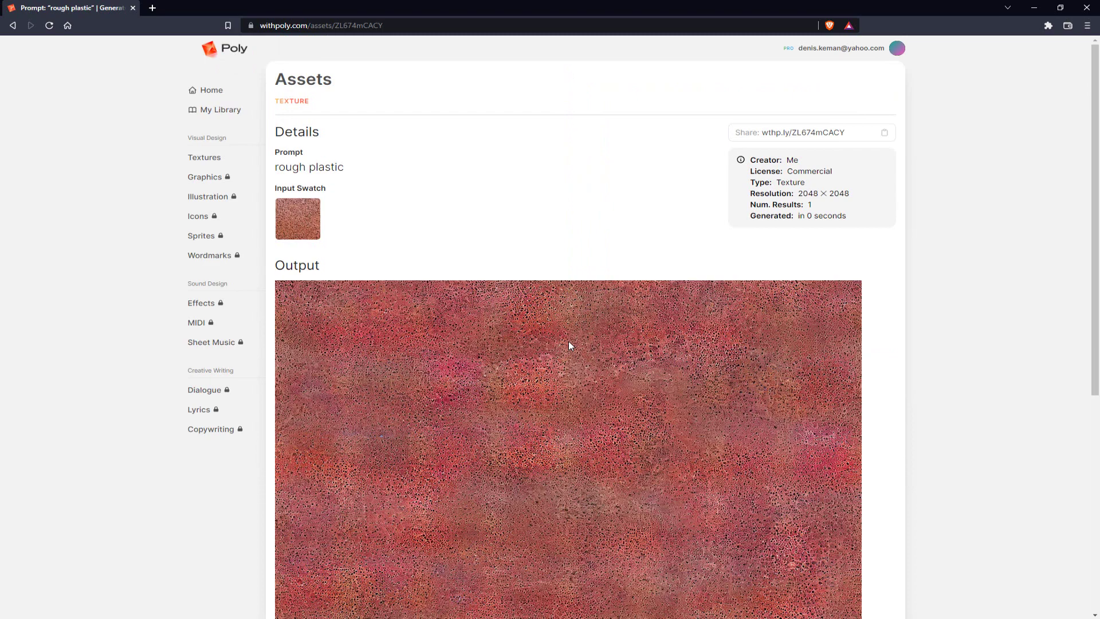
- Download the HD texture as the PNG image "rough plastic (Made with Poly)" into the AI Designs Textures folder
scroll(876, 440, down, 5)
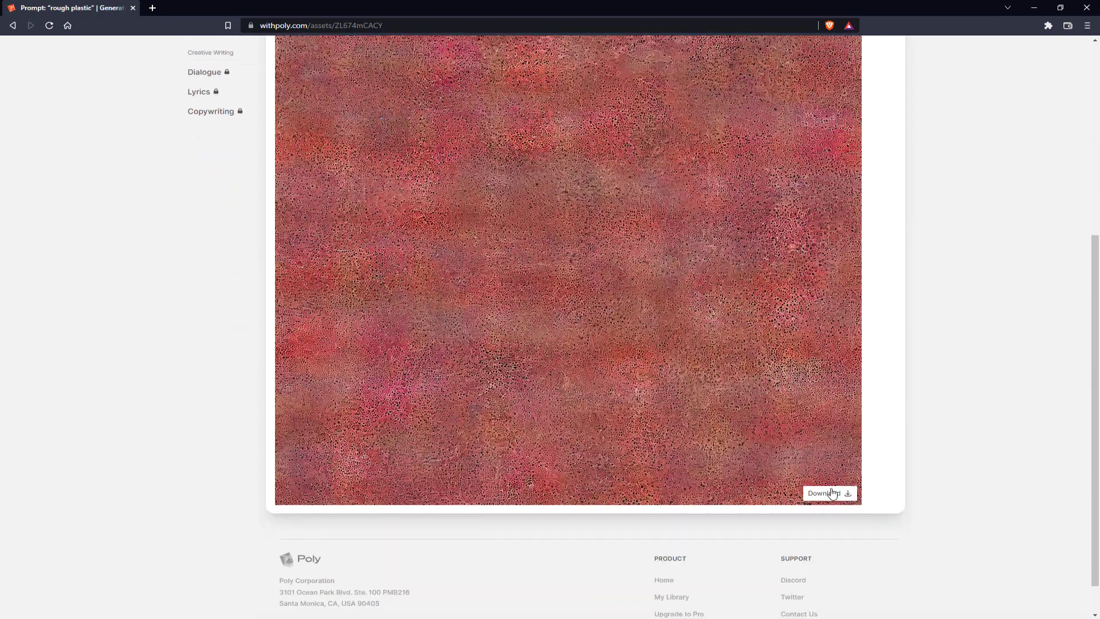
click(832, 494)
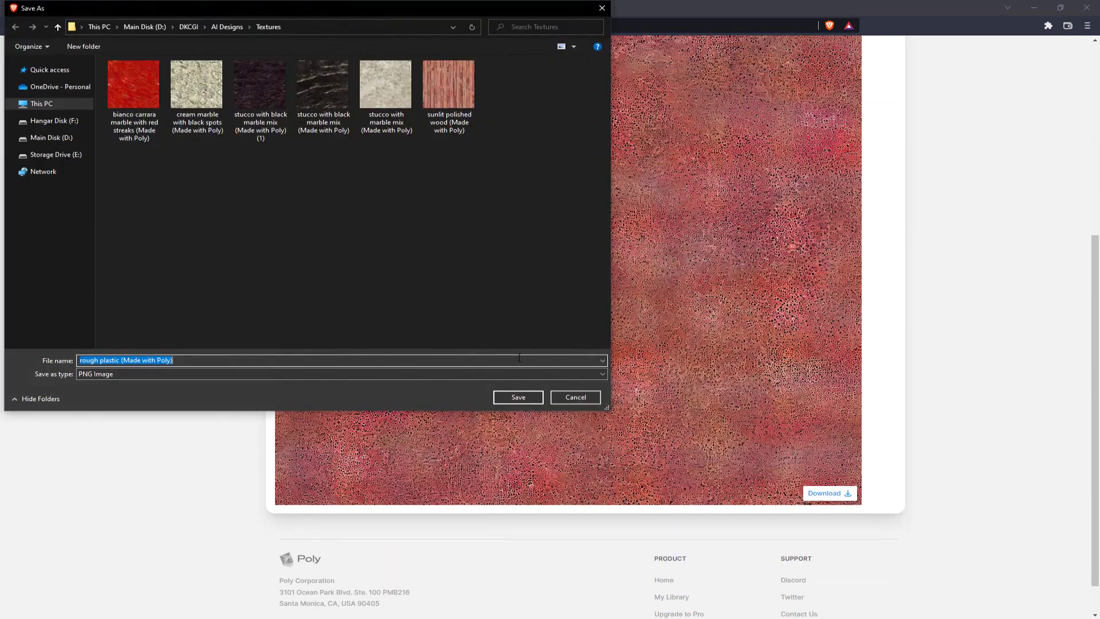
click(506, 397)
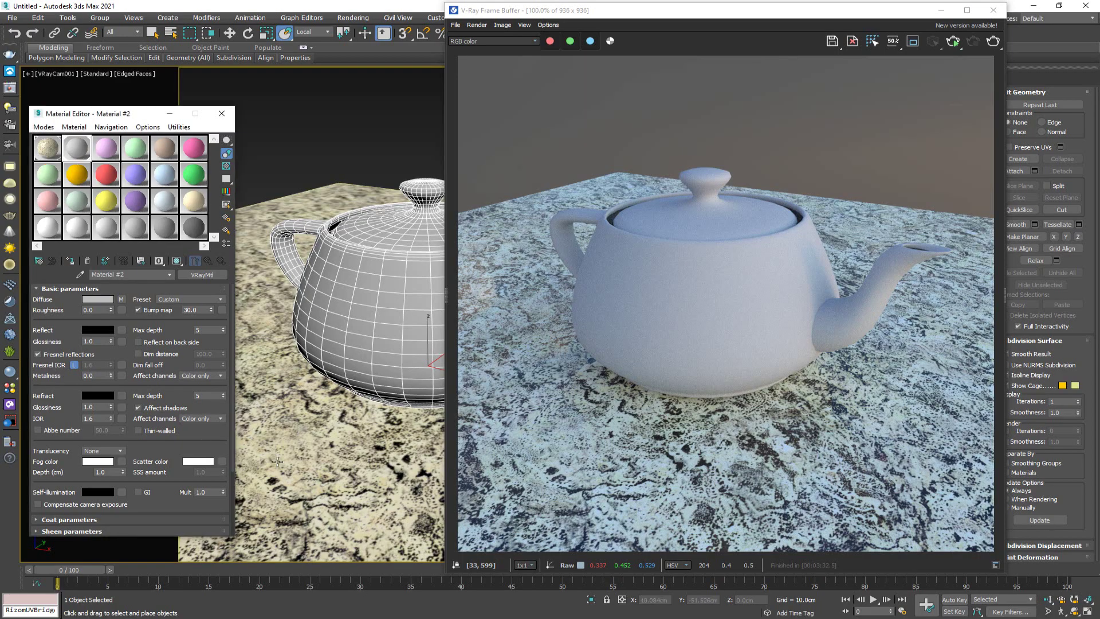
- In 3ds Max, load the rough plastic image as the bitmap of Material #2's diffuse map and show it in the viewport
click(120, 299)
key(alt+Tab)
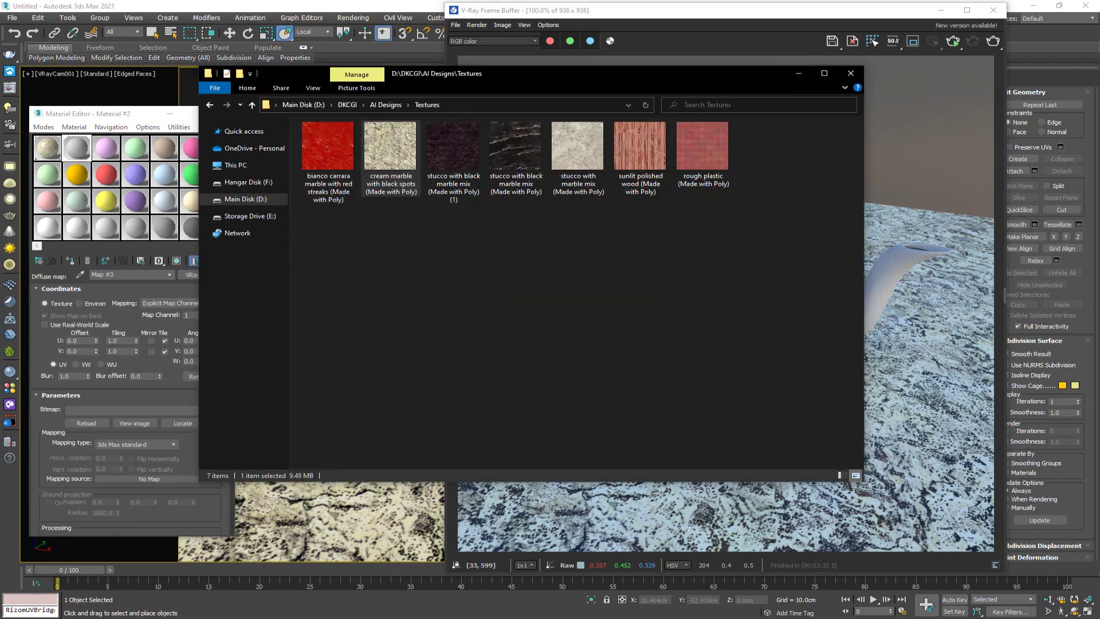
drag(713, 153, 159, 413)
click(171, 404)
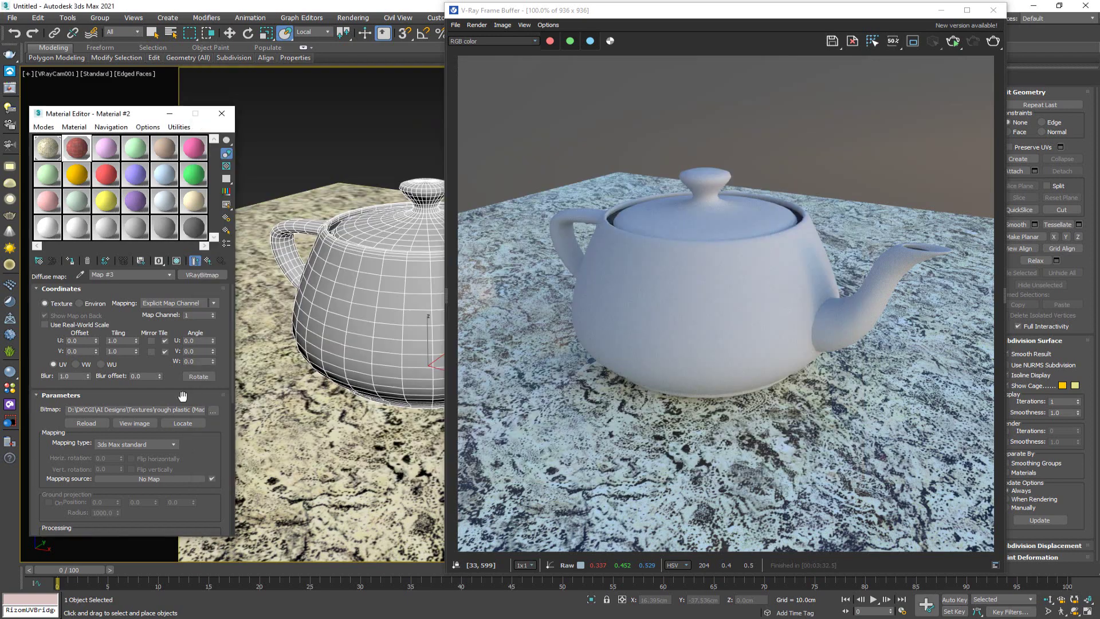
click(177, 262)
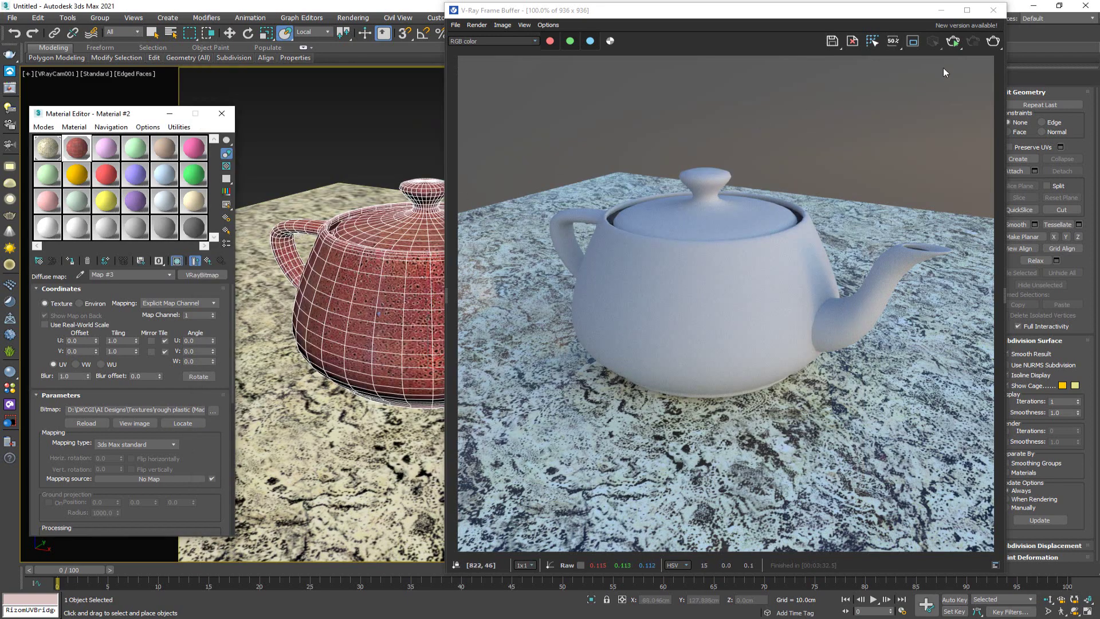
- Start an interactive V-Ray render and examine the rough plastic texture on the teapot up close
click(951, 42)
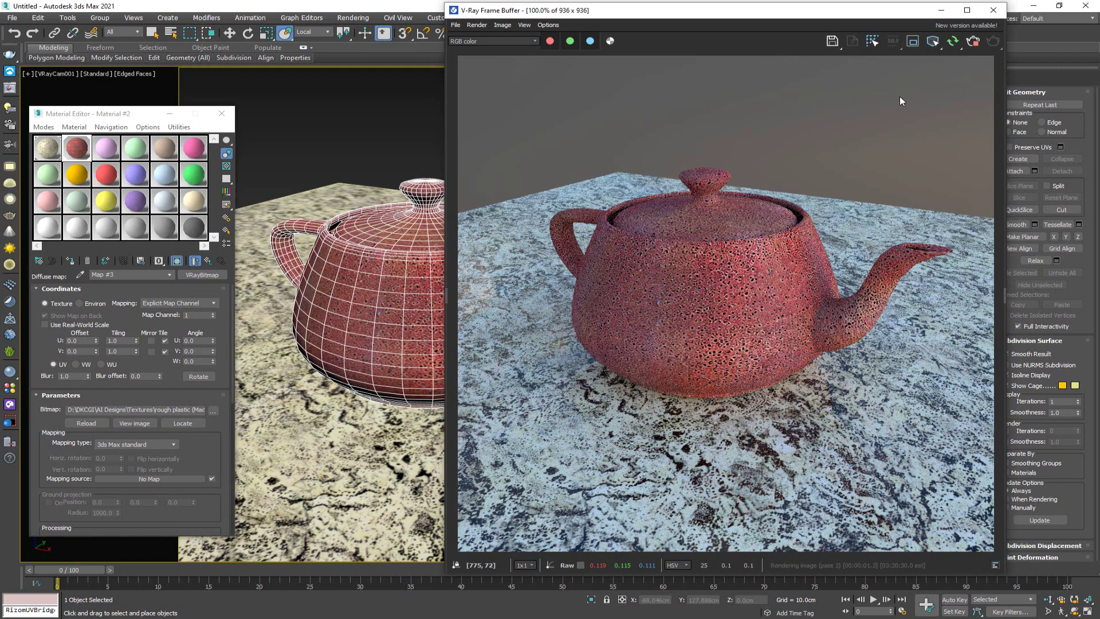
scroll(746, 307, up, 2)
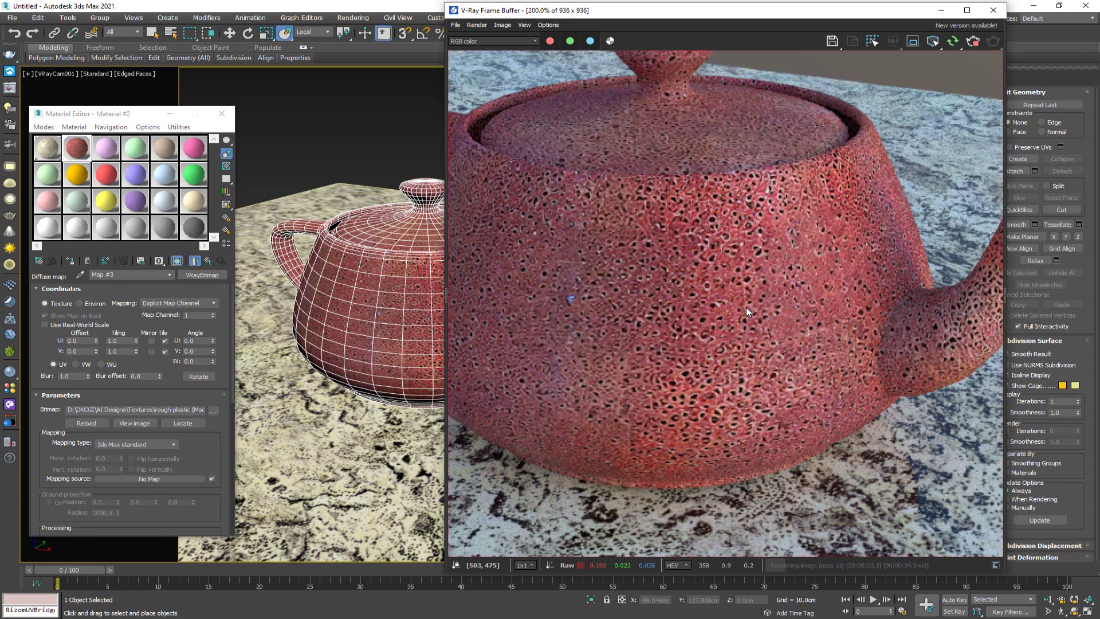
scroll(746, 307, down, 1)
scroll(746, 307, down, 1)
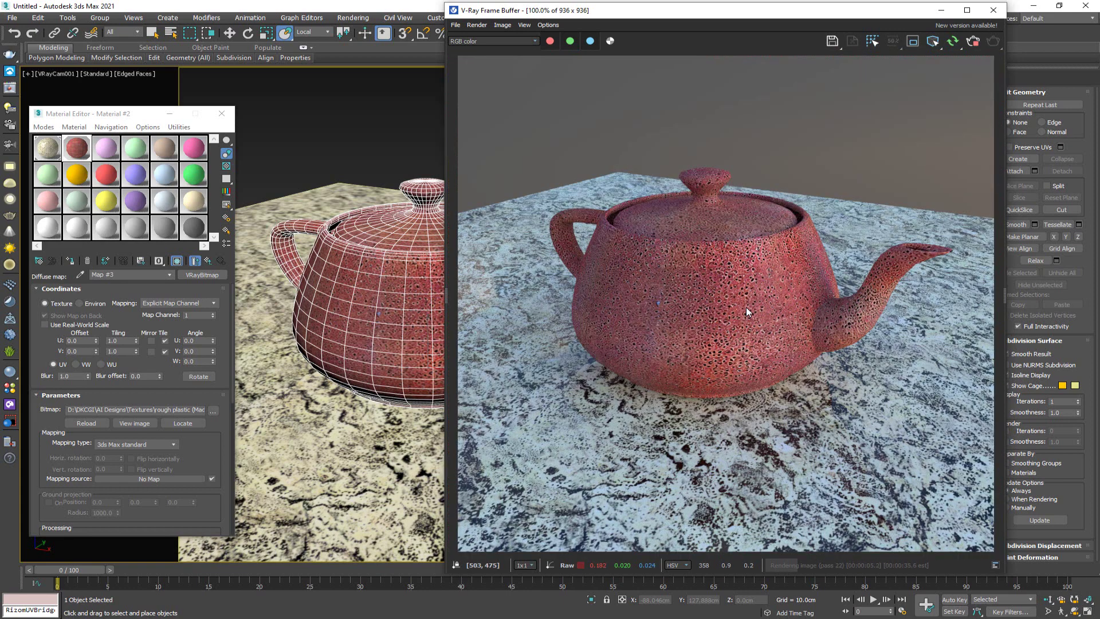
- Try a tiling of 3.0 in both U and V on the teapot's diffuse map
double_click(121, 341)
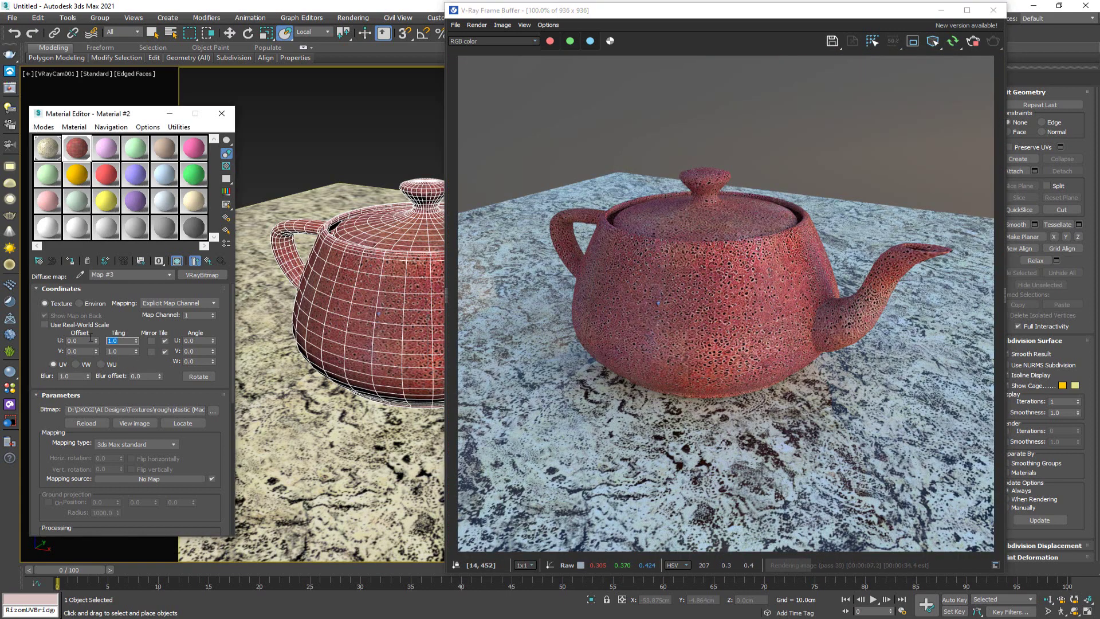
text(3)
key(Tab)
text(3)
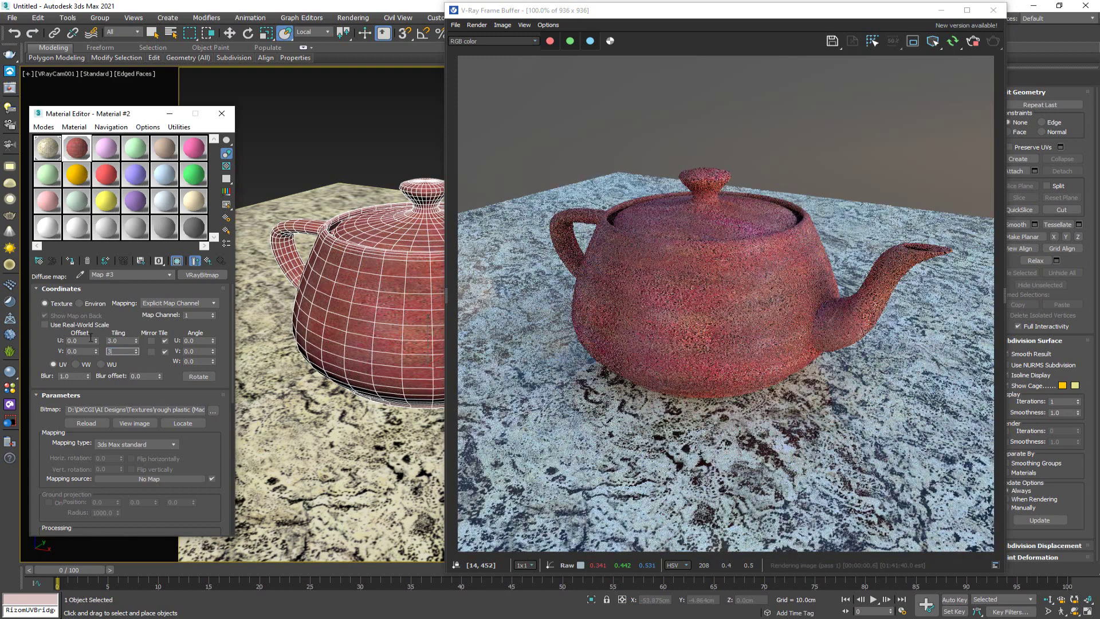
key(Return)
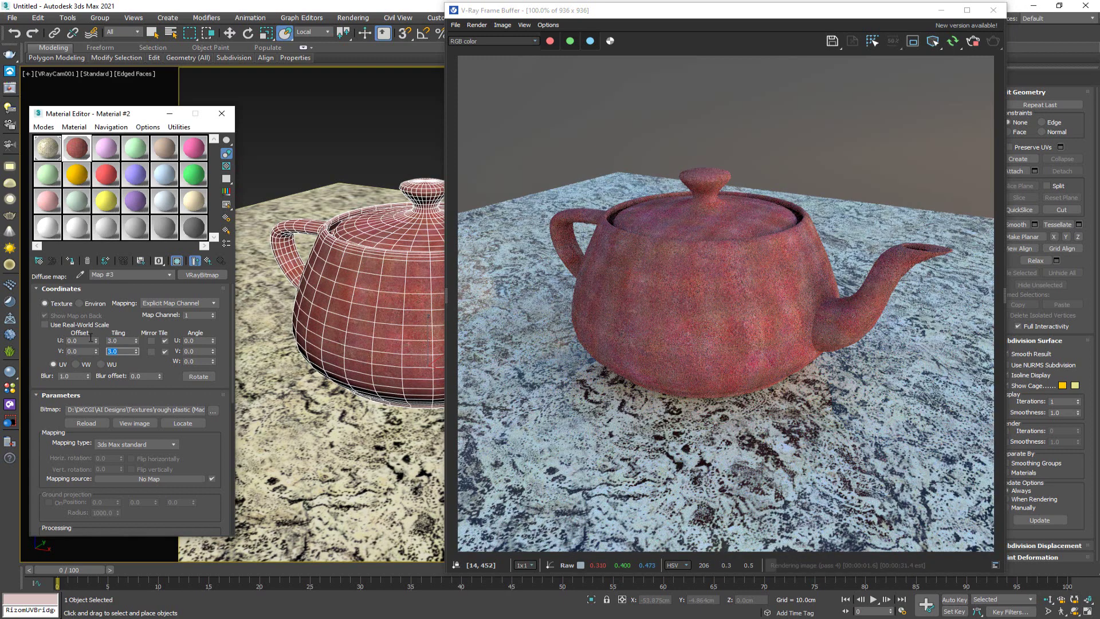
- Set the diffuse map's V and U tiling to 2.0 and inspect the teapot in the render
text(2)
key(Return)
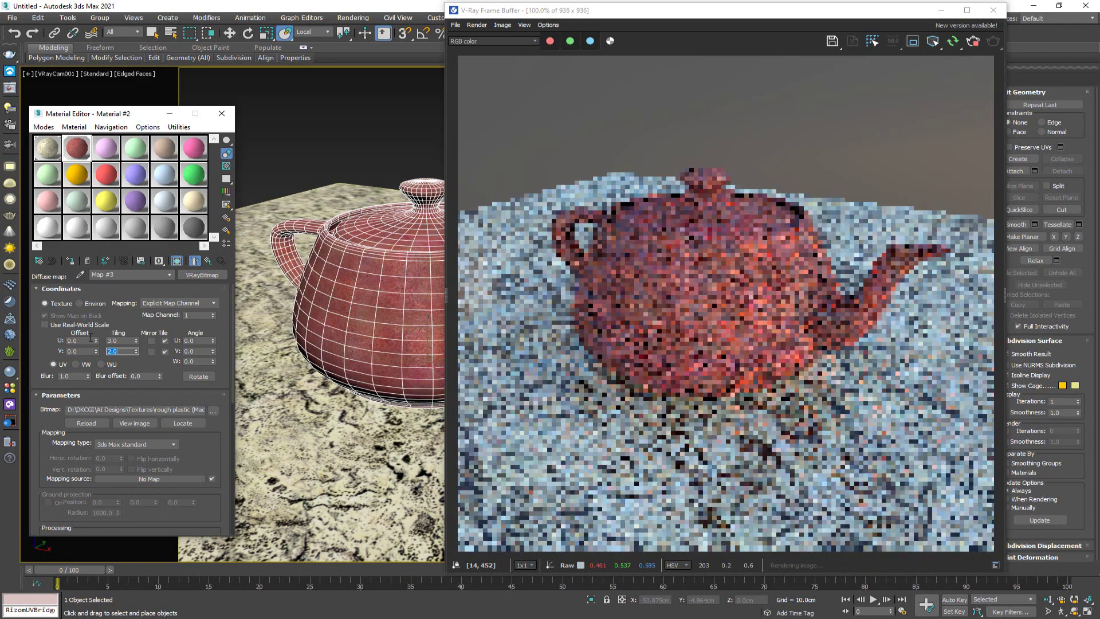
click(110, 340)
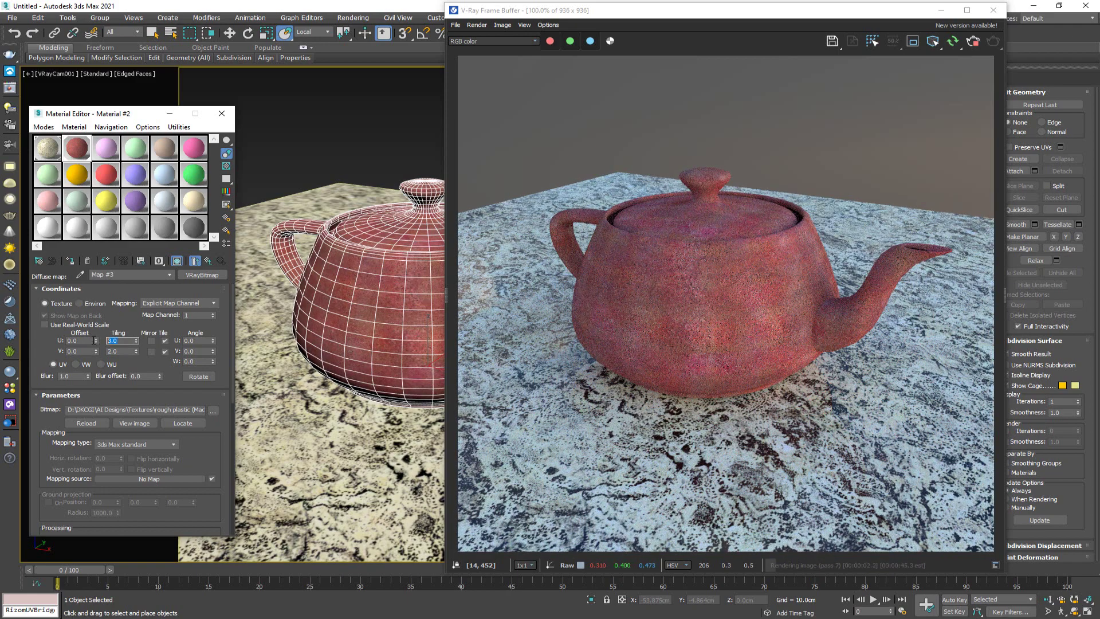
text(2)
key(Return)
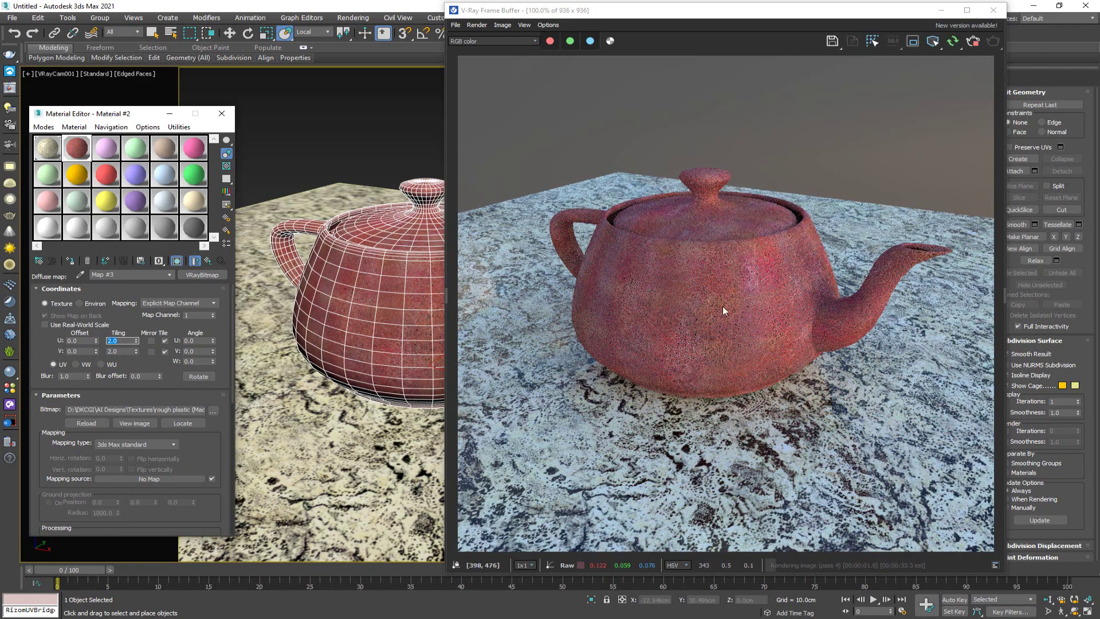
scroll(725, 305, up, 4)
scroll(725, 305, down, 3)
scroll(725, 305, down, 1)
- Copy Material #2's diffuse map into its Reflect slot using the Copy method and inspect the teapot's rendered reflections
click(209, 261)
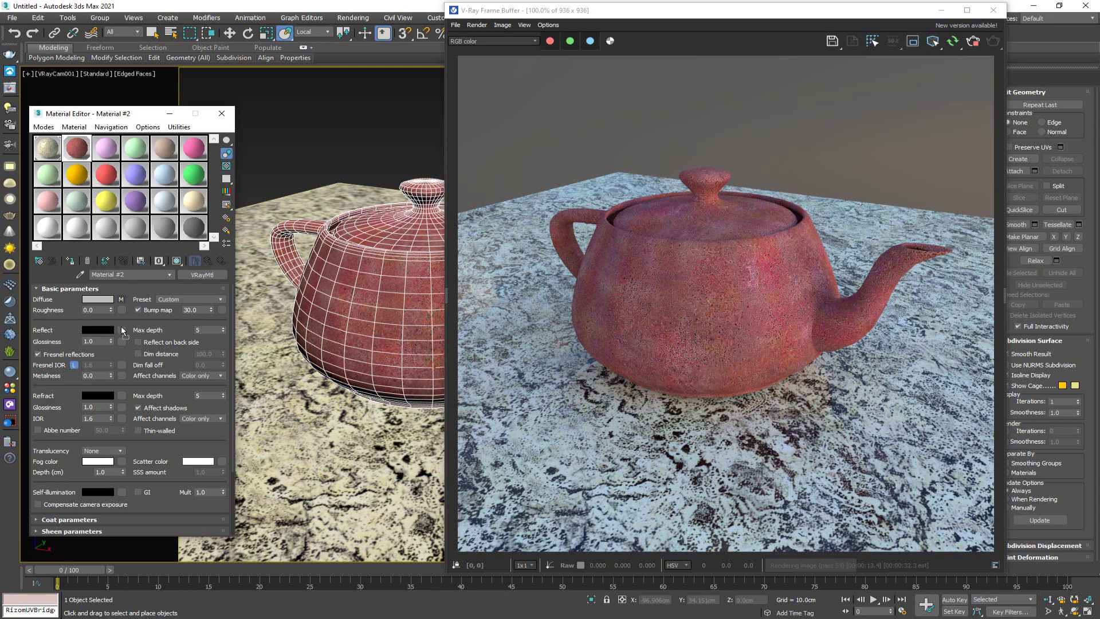
drag(122, 331, 124, 331)
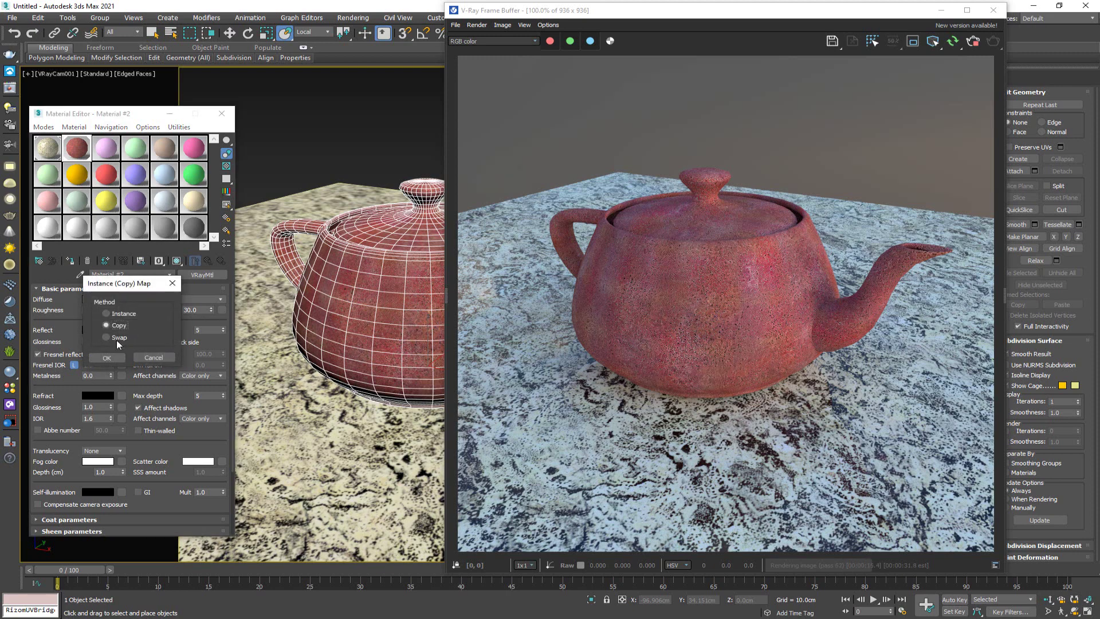
click(112, 357)
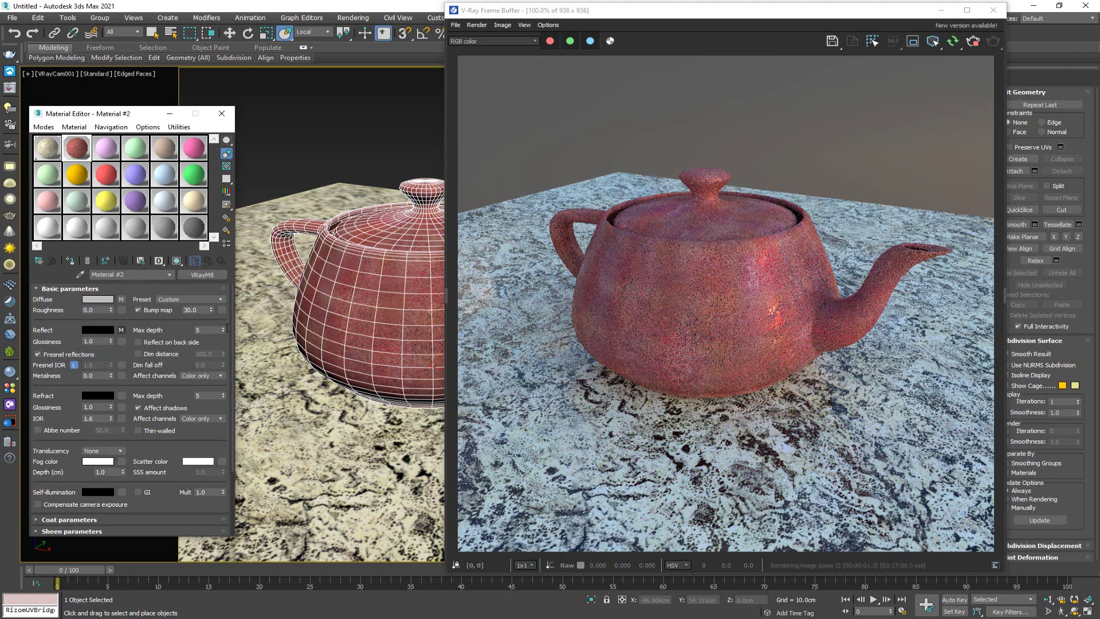
scroll(767, 287, up, 4)
scroll(777, 325, down, 4)
scroll(769, 315, up, 3)
scroll(768, 315, down, 1)
scroll(768, 315, down, 2)
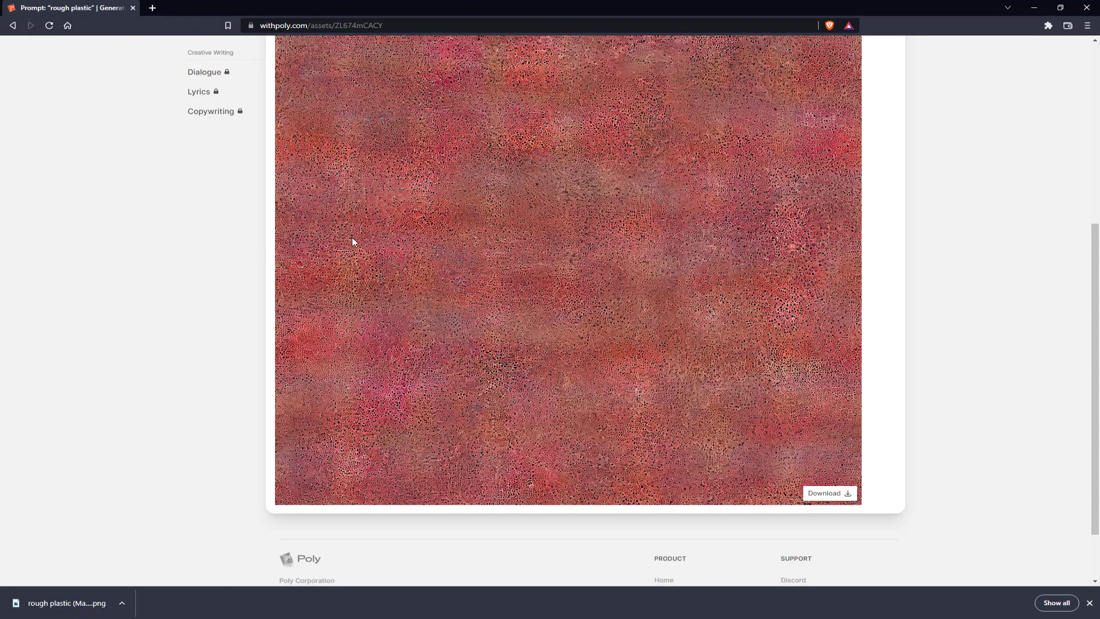
- Switch back to Poly in the browser, return to the texture generator, and dismiss the downloads bar
scroll(352, 242, up, 5)
click(226, 163)
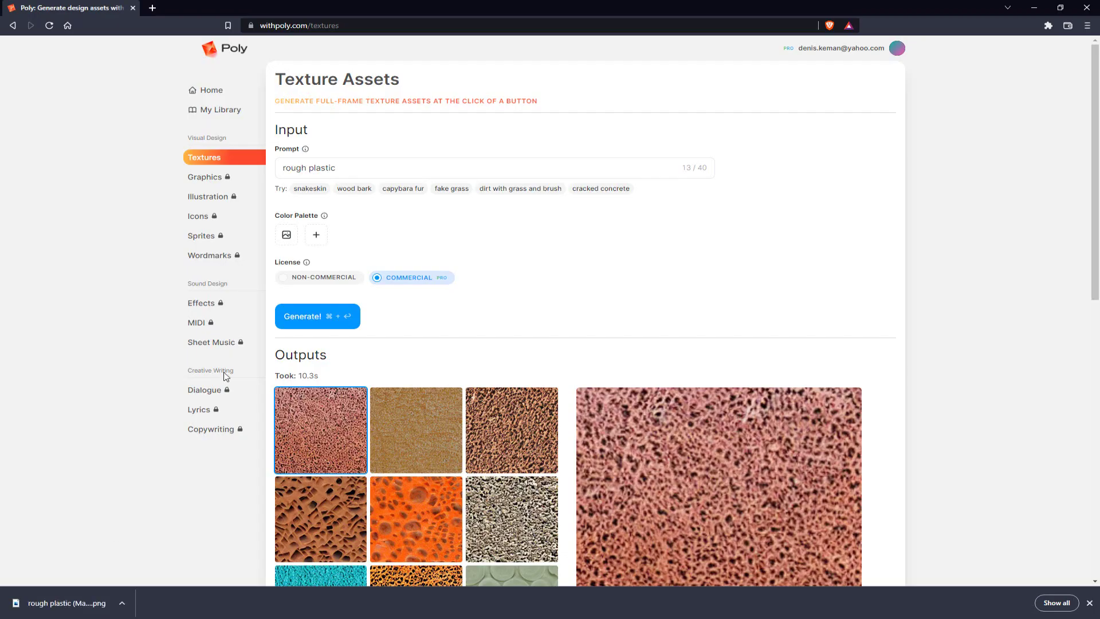
scroll(772, 327, down, 1)
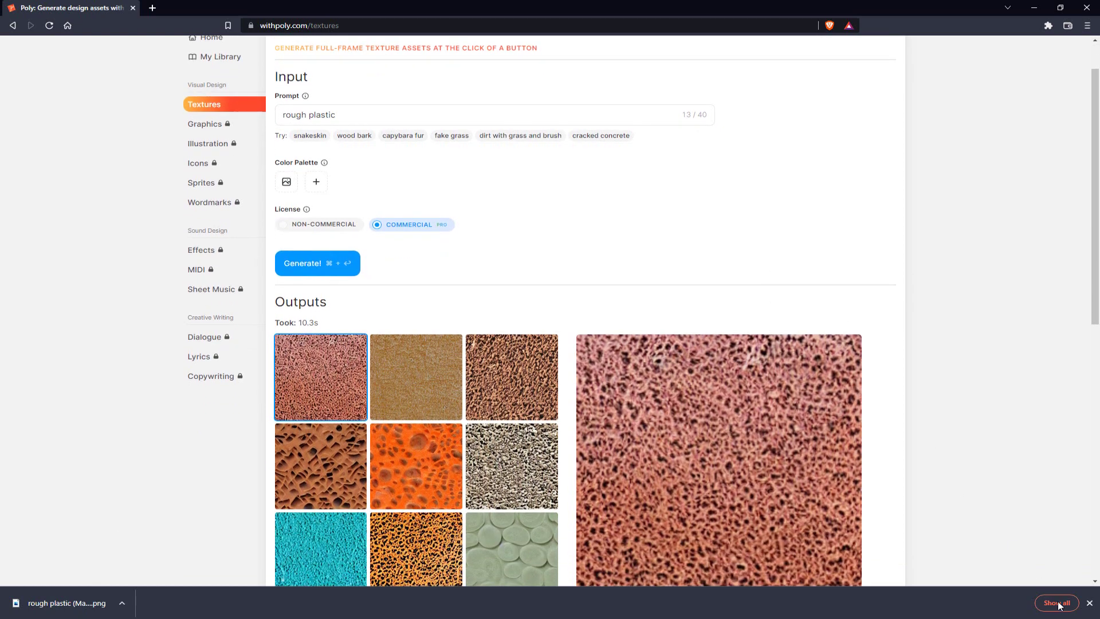
click(1089, 605)
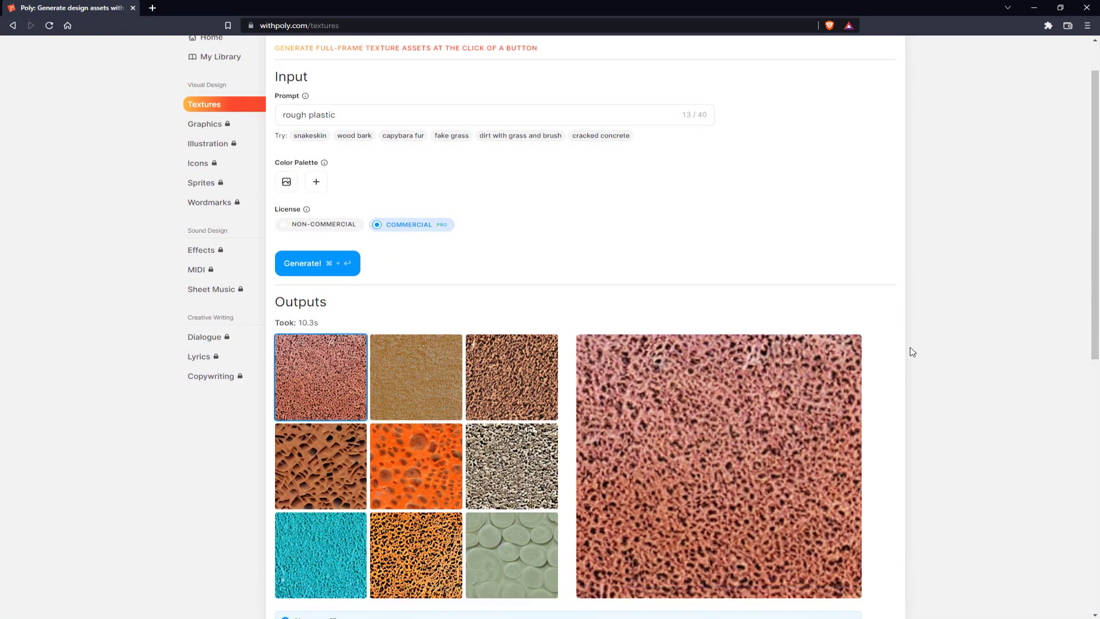
scroll(912, 352, up, 1)
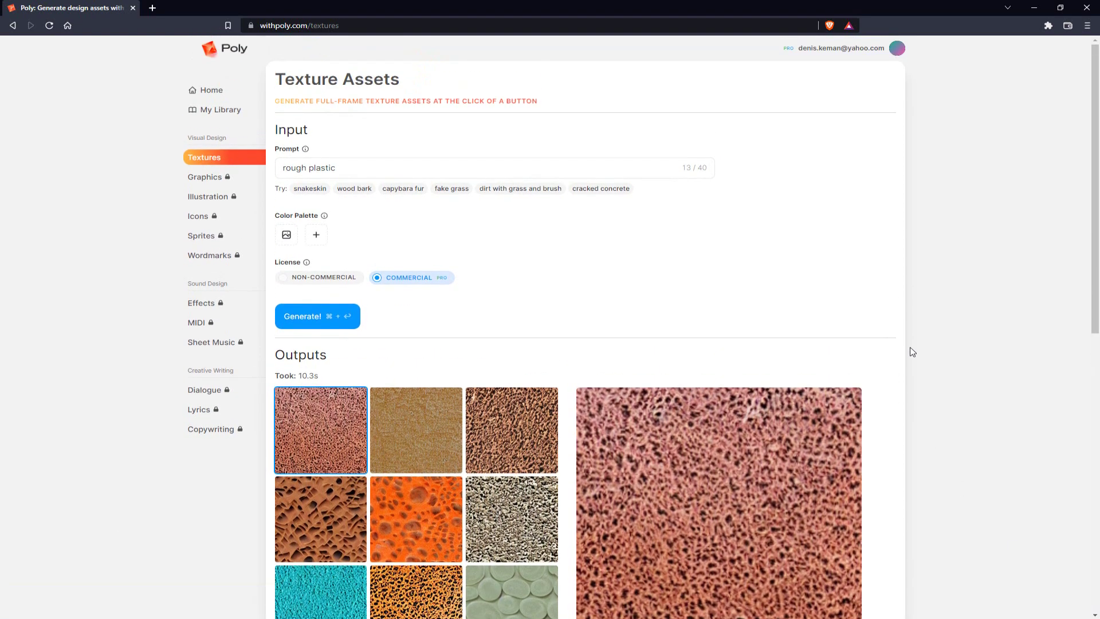